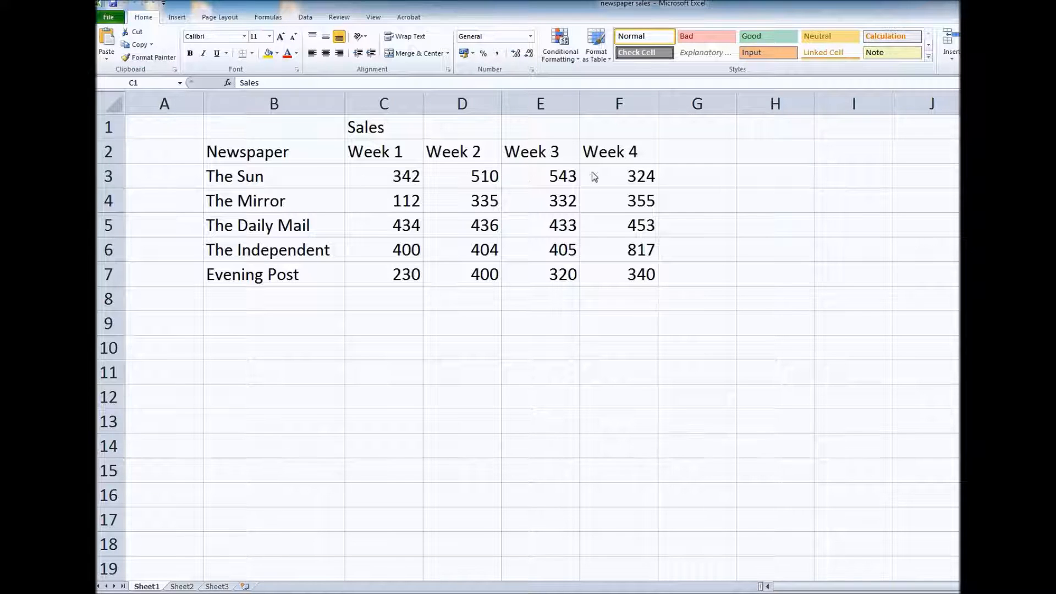
click(311, 179)
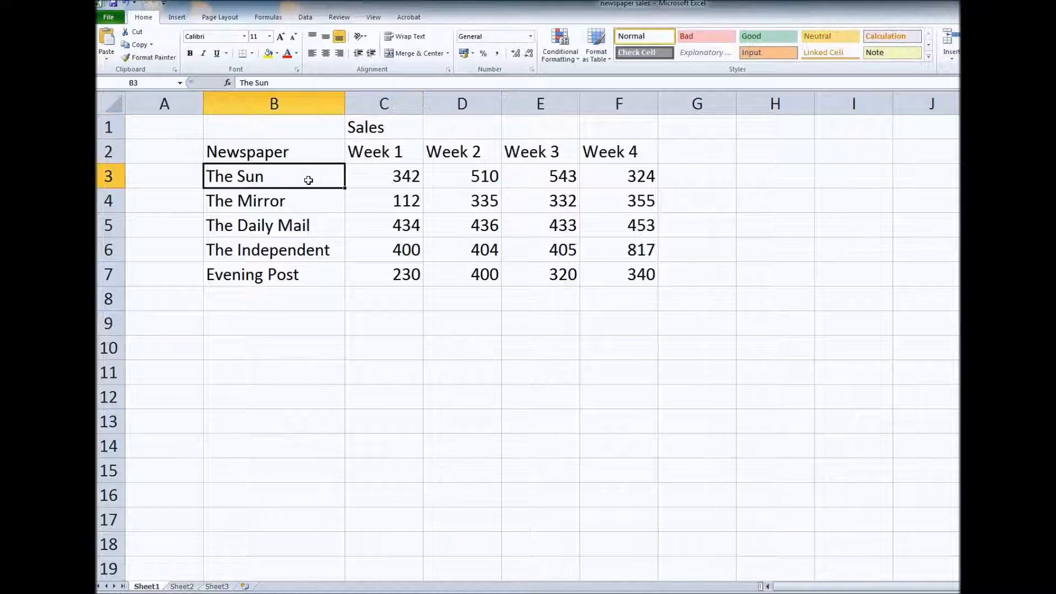
click(378, 177)
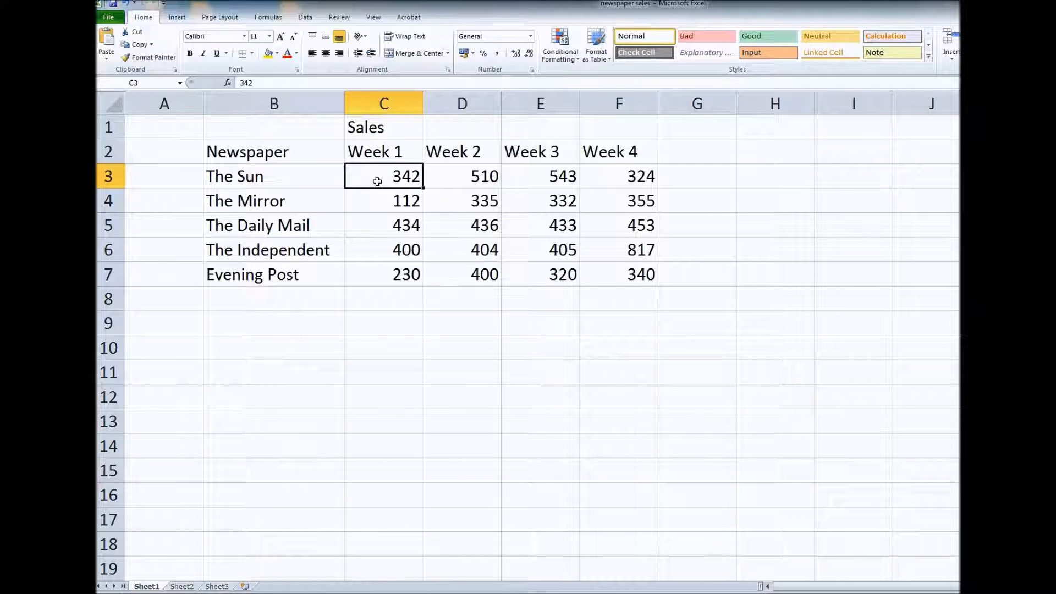
click(459, 182)
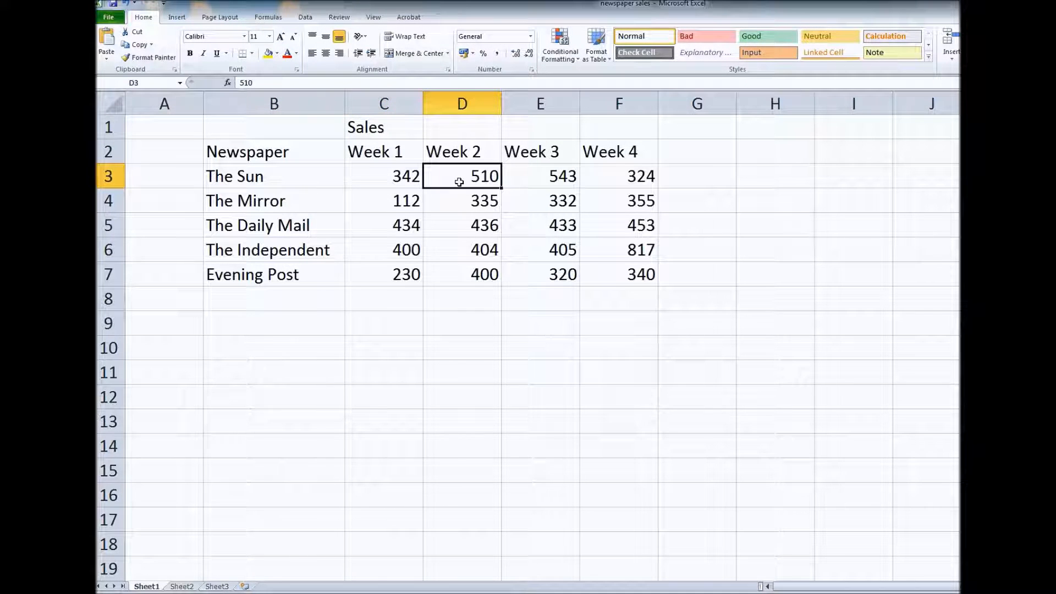
click(533, 180)
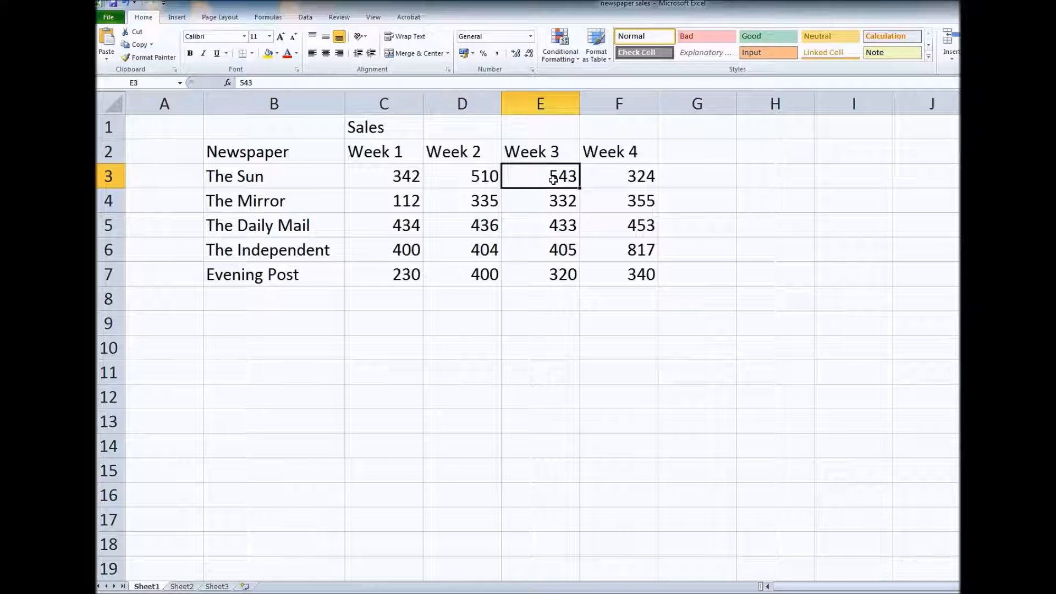
click(617, 180)
click(326, 181)
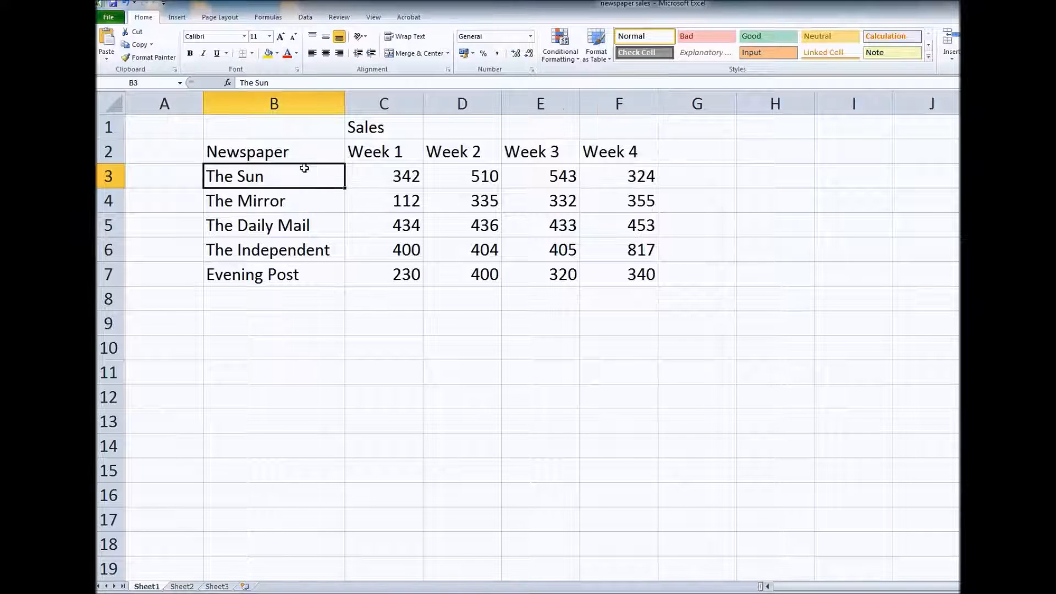
Merge and centre the Sales heading across cells C1 to F1, above the four week columns.
drag(385, 131, 591, 125)
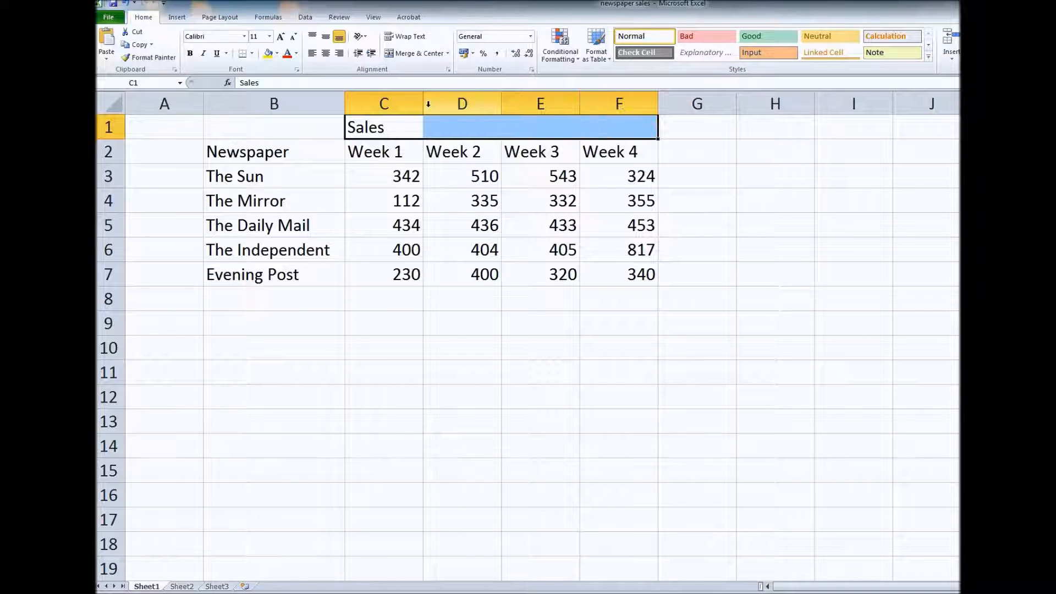
click(419, 53)
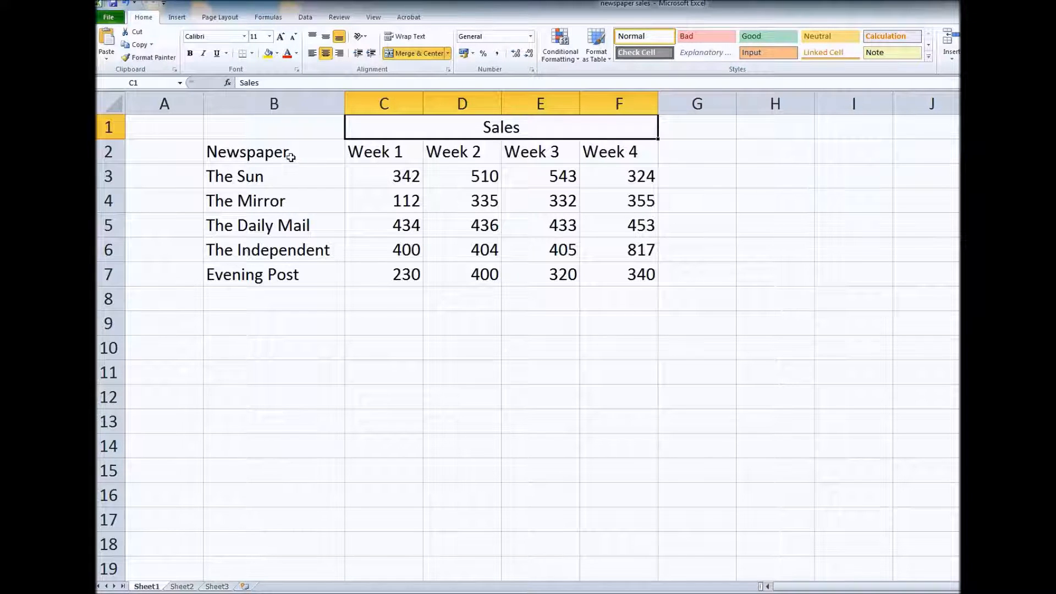
Make the whole header row 2, with Newspaper and the week headings, bold and underlined.
click(113, 152)
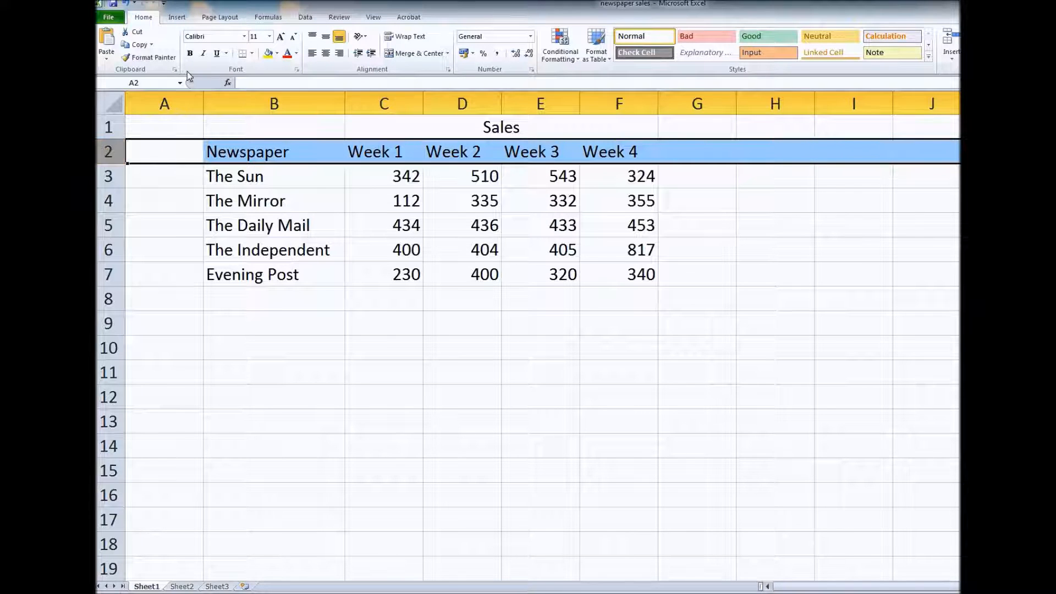
click(190, 53)
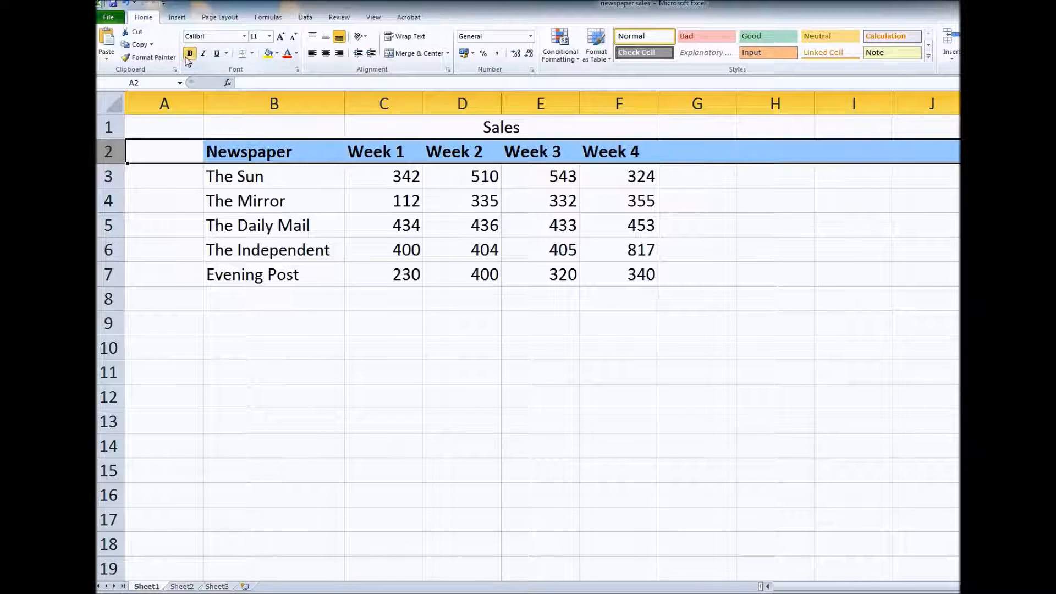
click(216, 53)
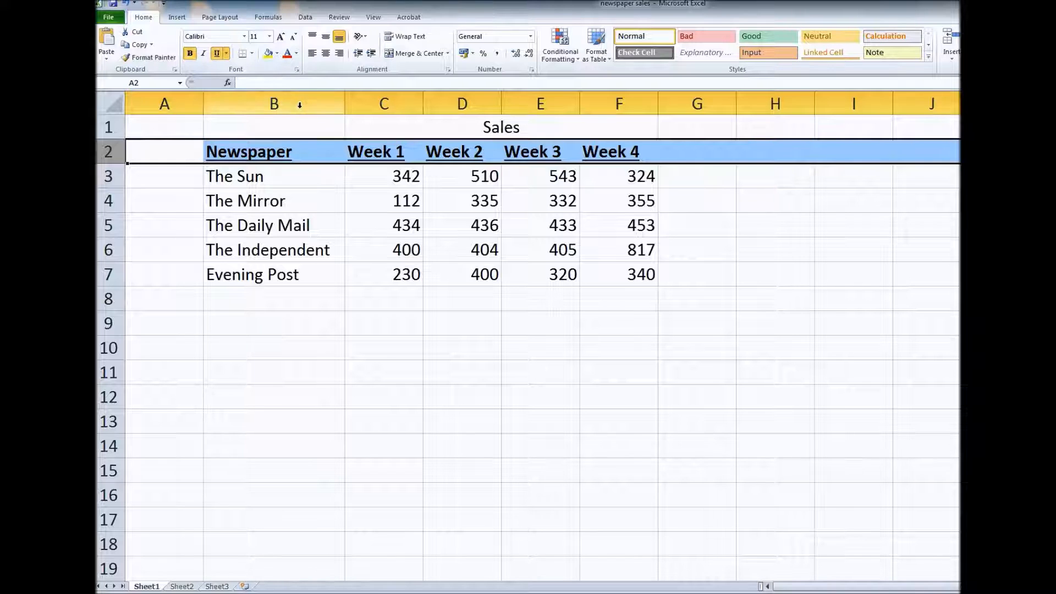
Centre-align the week headings and all sales figures in cells C2 to F7.
click(382, 147)
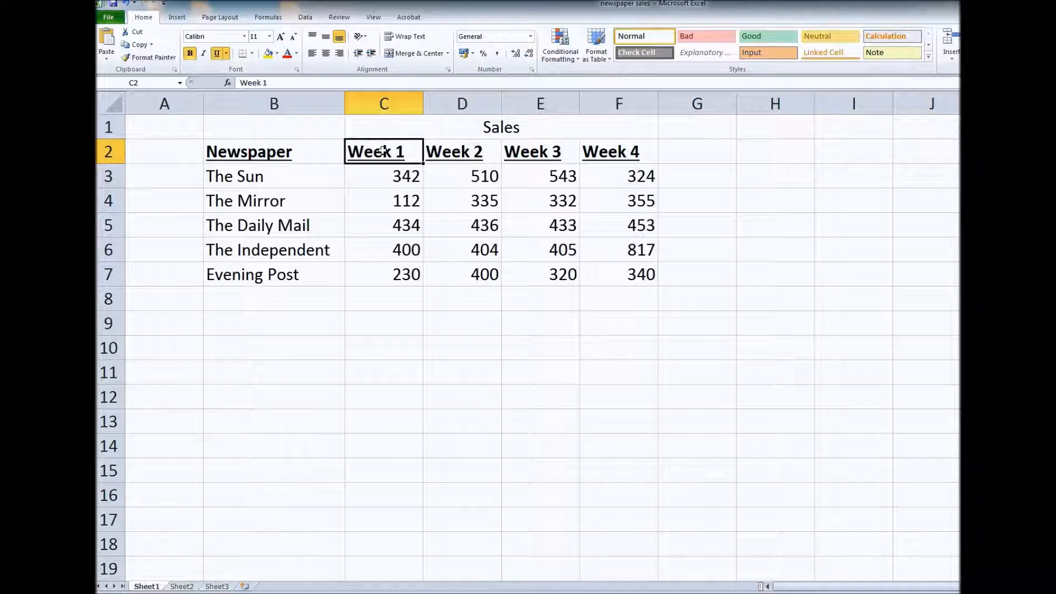
drag(384, 145, 601, 271)
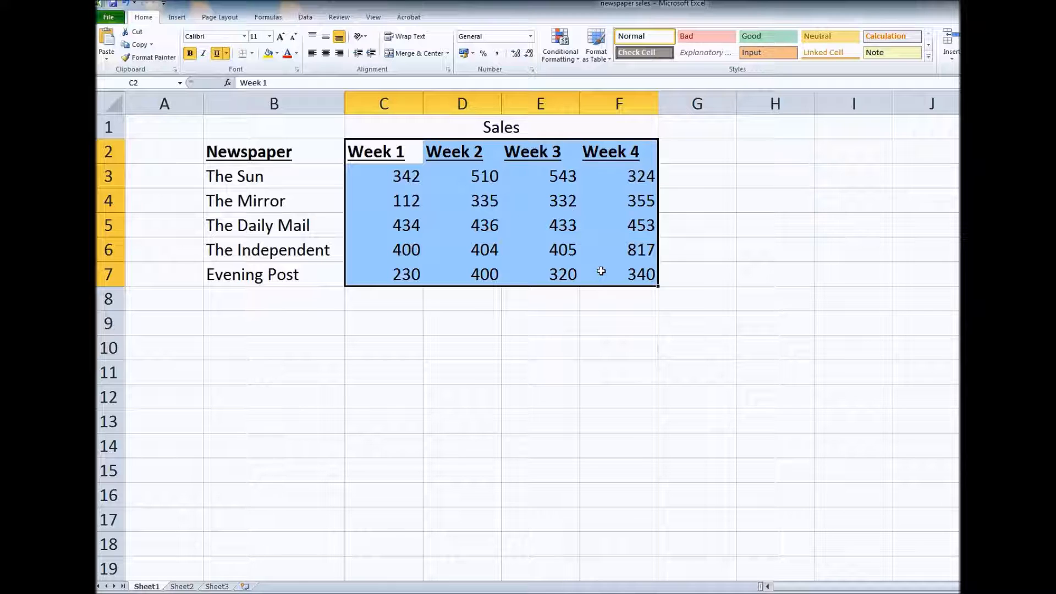
click(328, 55)
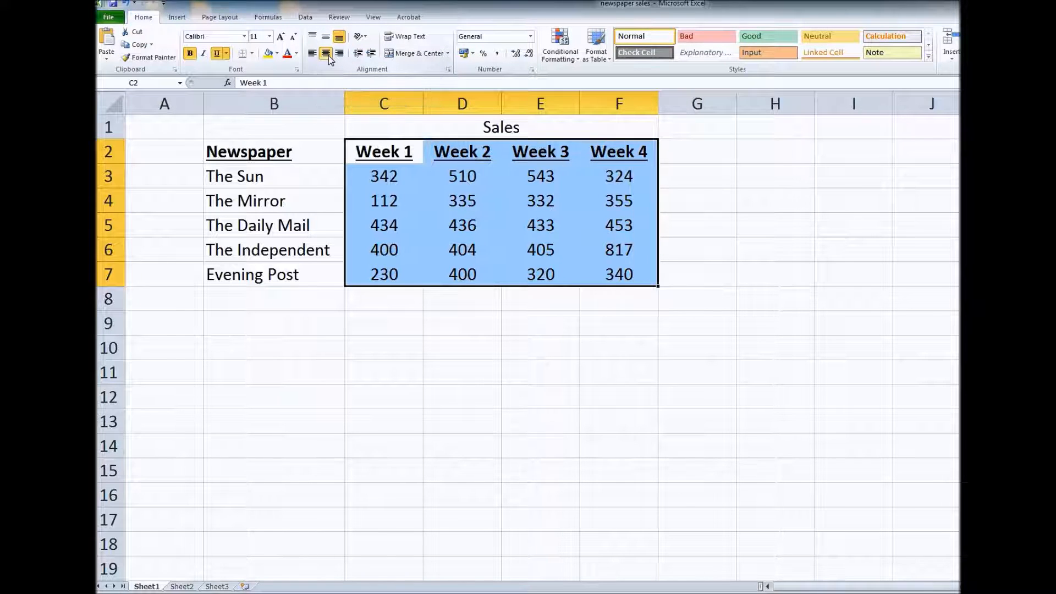
Make the merged Sales heading in row 1 bold.
click(397, 171)
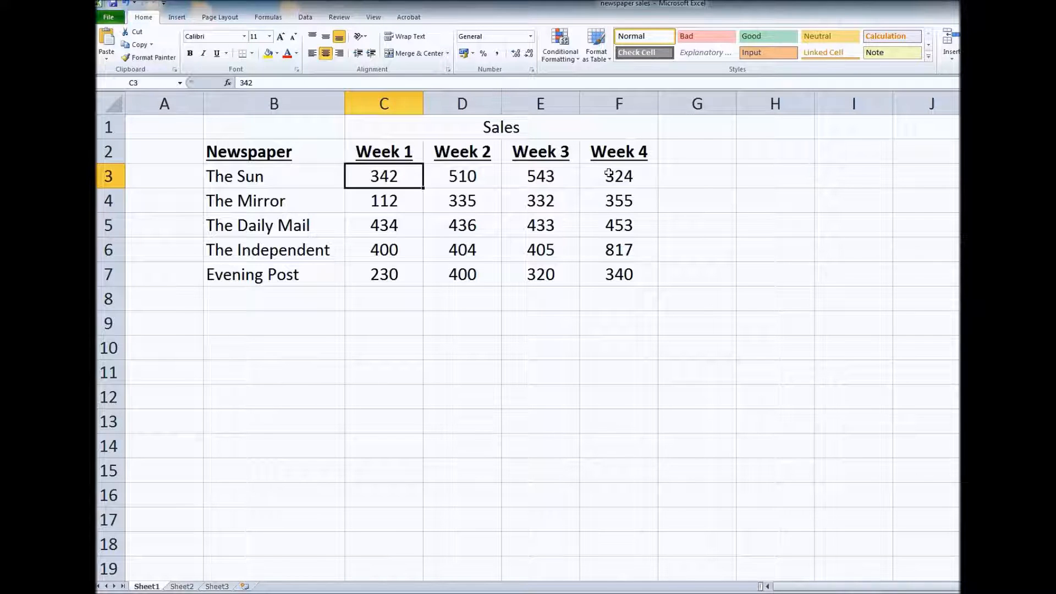
click(531, 130)
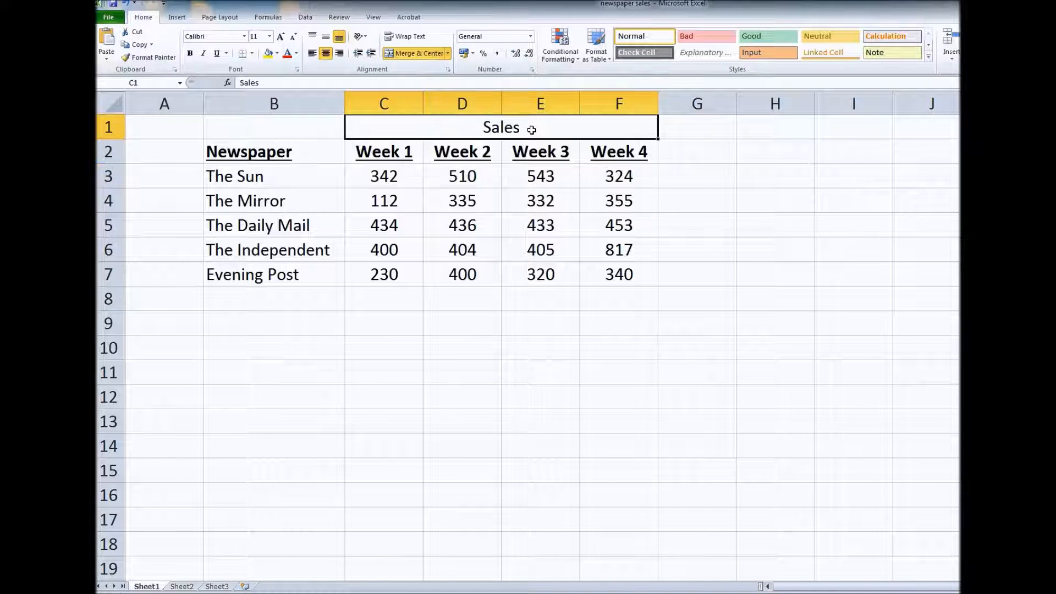
click(190, 53)
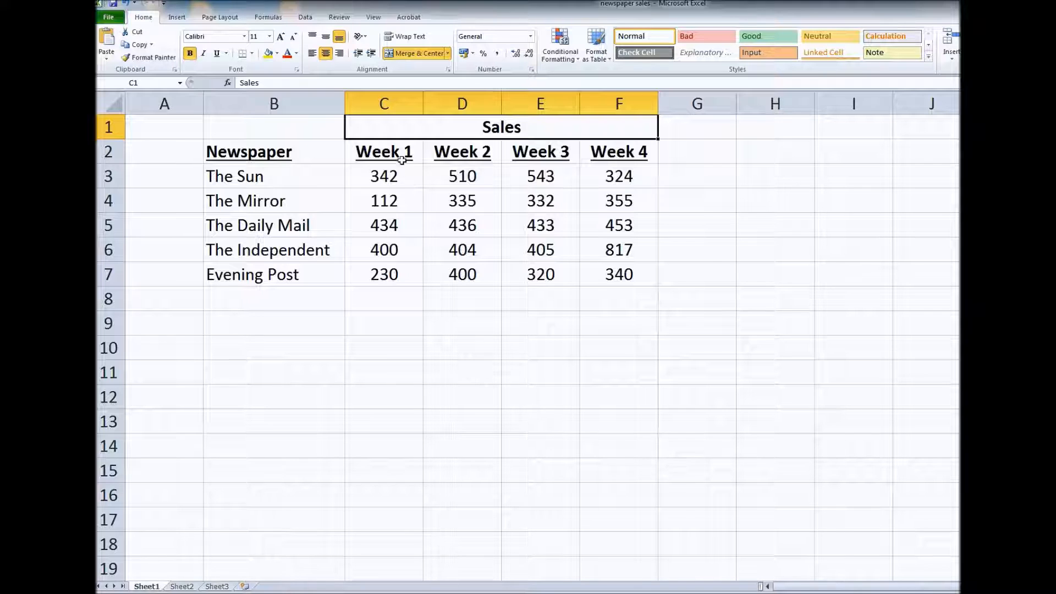
click(406, 179)
click(405, 200)
click(411, 230)
click(412, 251)
click(411, 278)
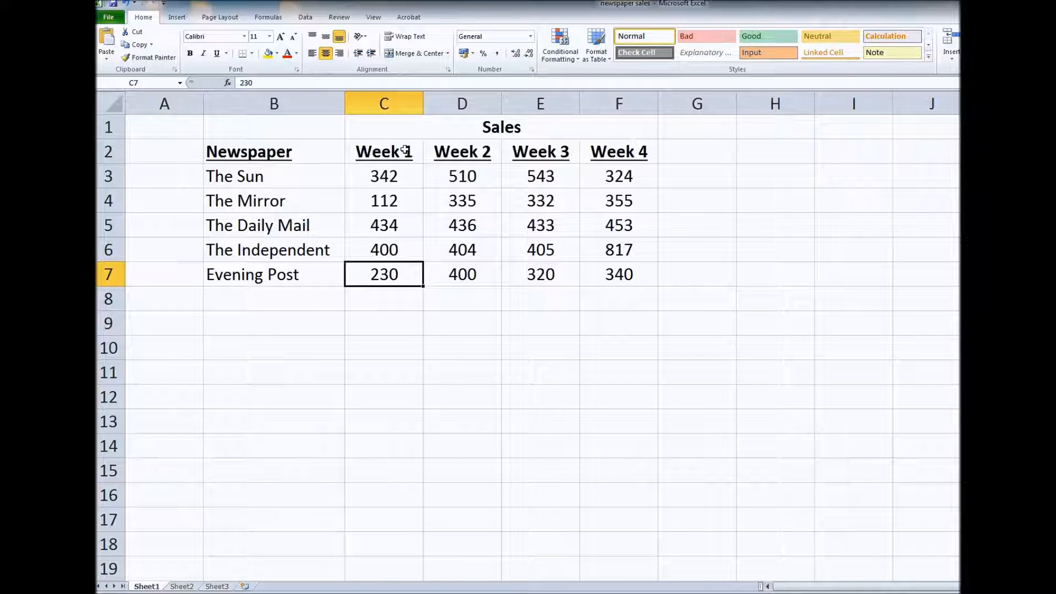
Enter the formula =AVERAGE(C3:C7) in cell C8 to average the Week 1 sales.
click(406, 292)
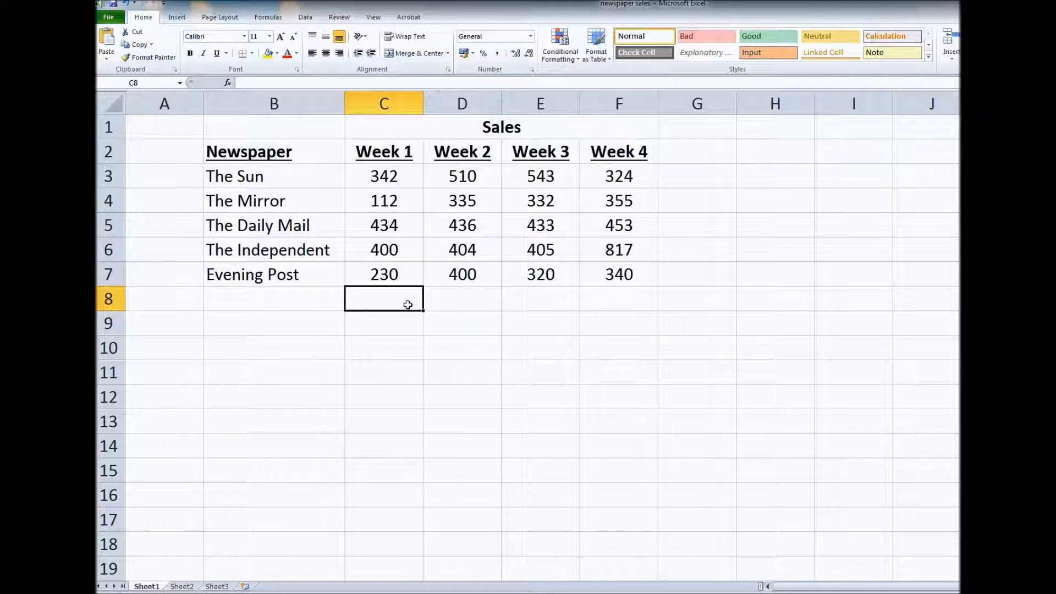
text(=)
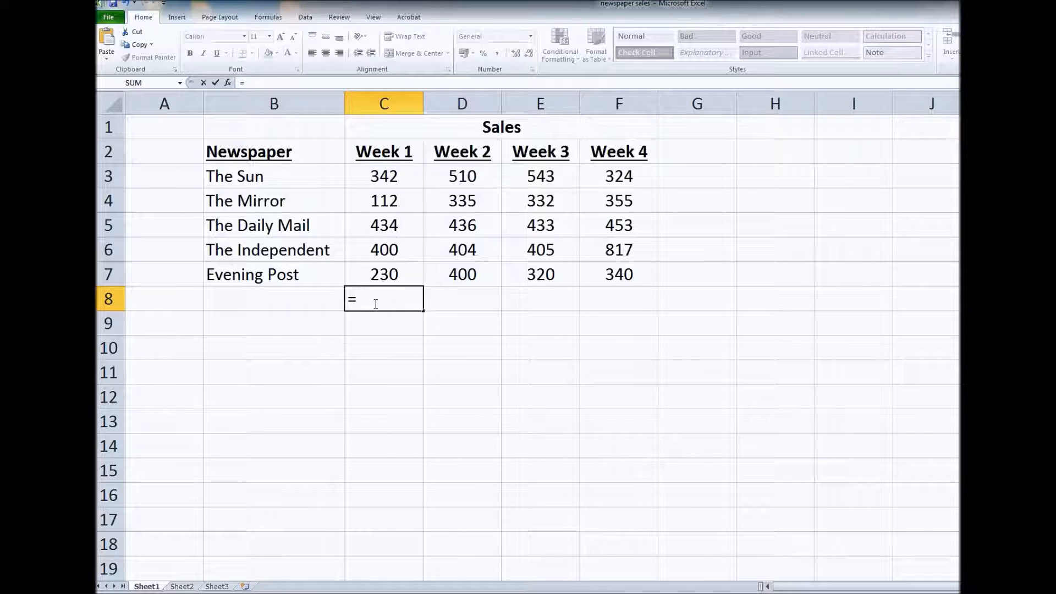
text(aver)
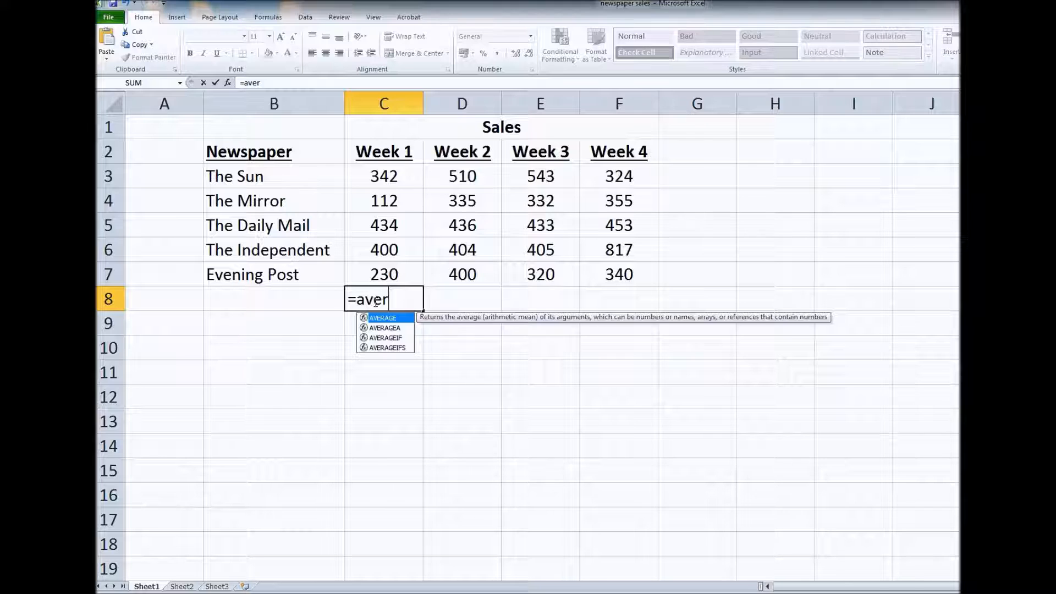
text(age)
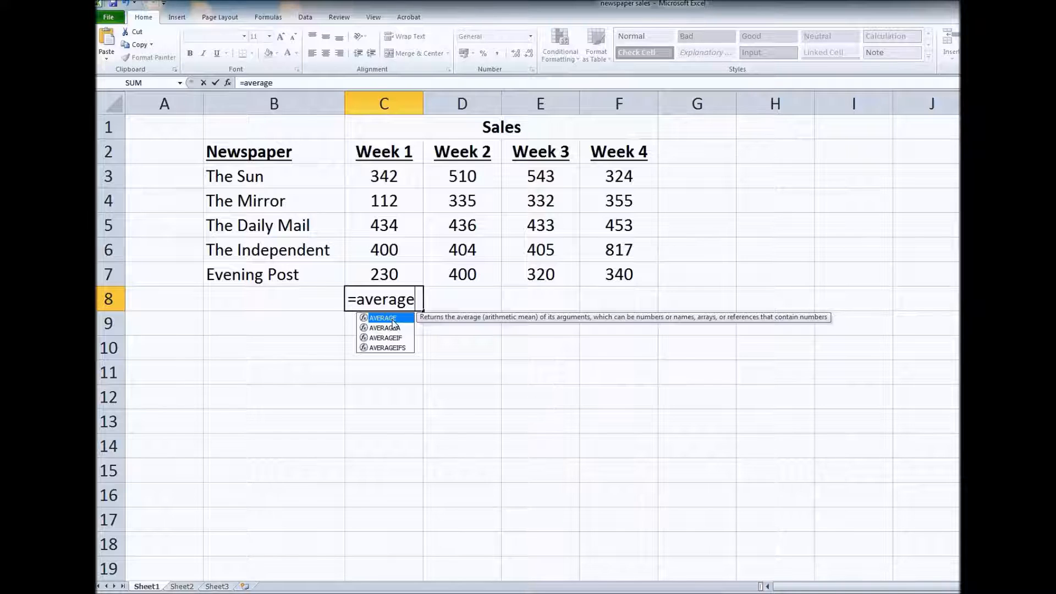
double_click(392, 319)
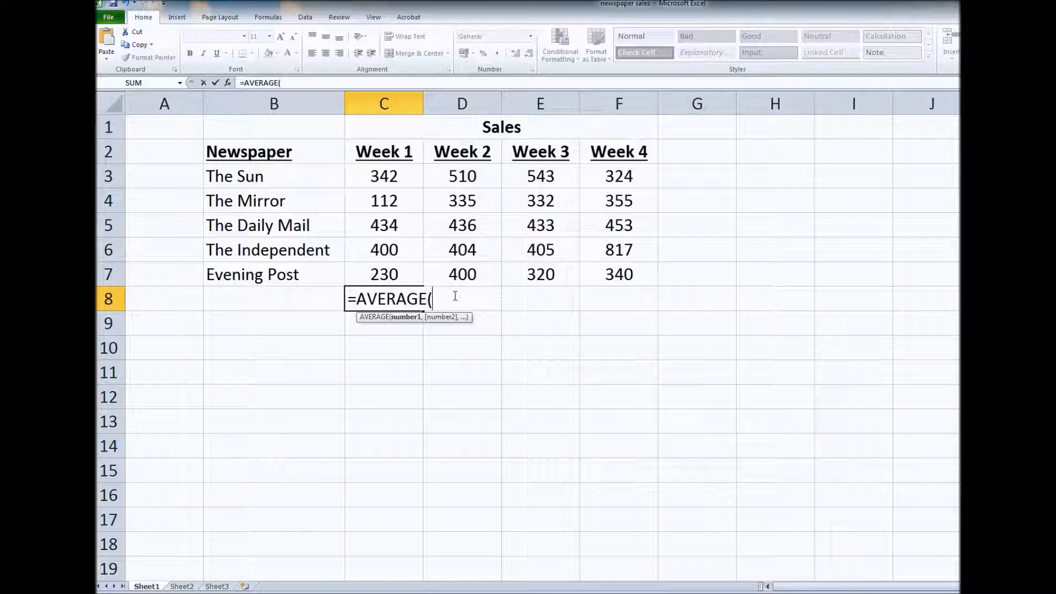
drag(391, 177, 395, 273)
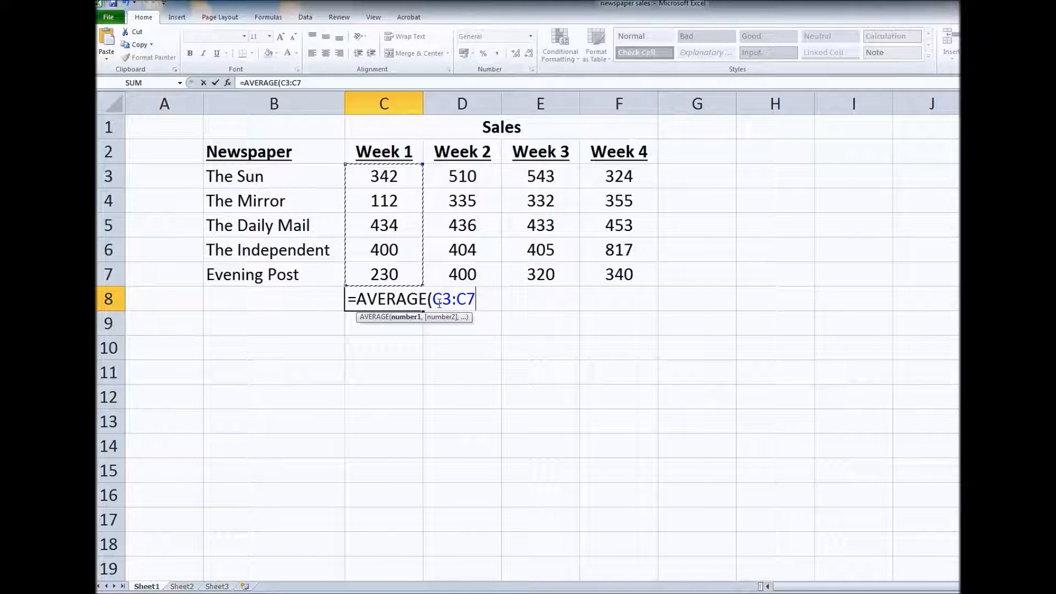
text())
key(Return)
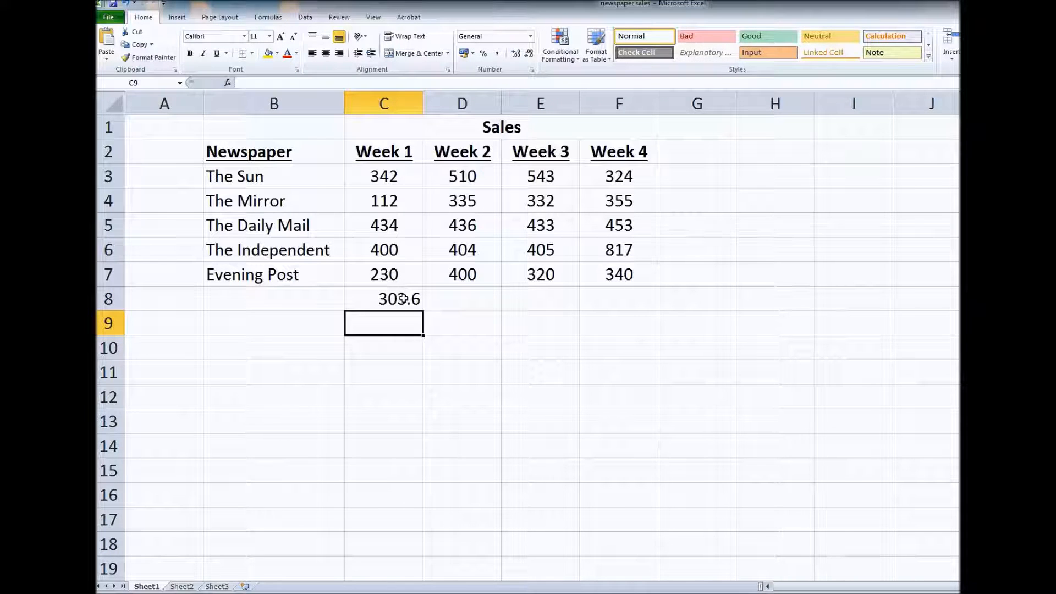
Fill the Week 1 average formula from C8 across to F8 for Weeks 2 to 4.
click(413, 302)
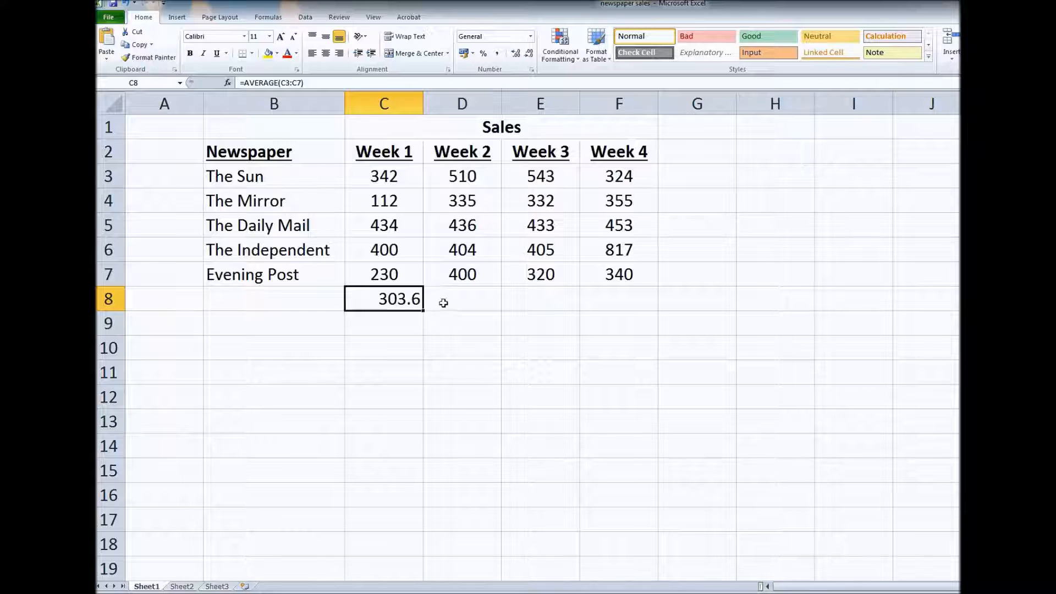
click(473, 304)
click(549, 302)
click(605, 302)
click(472, 306)
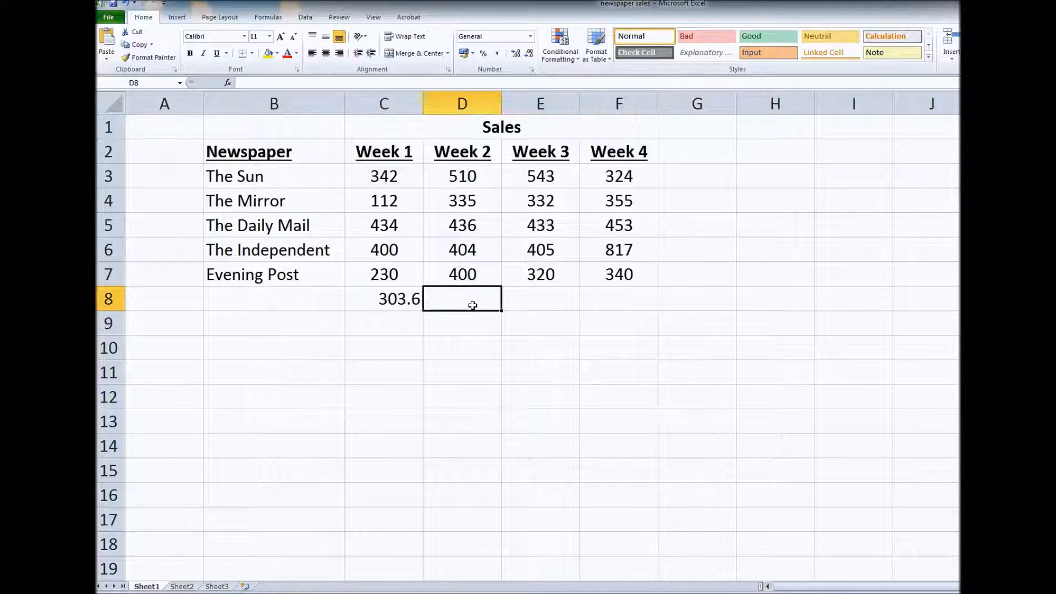
click(417, 305)
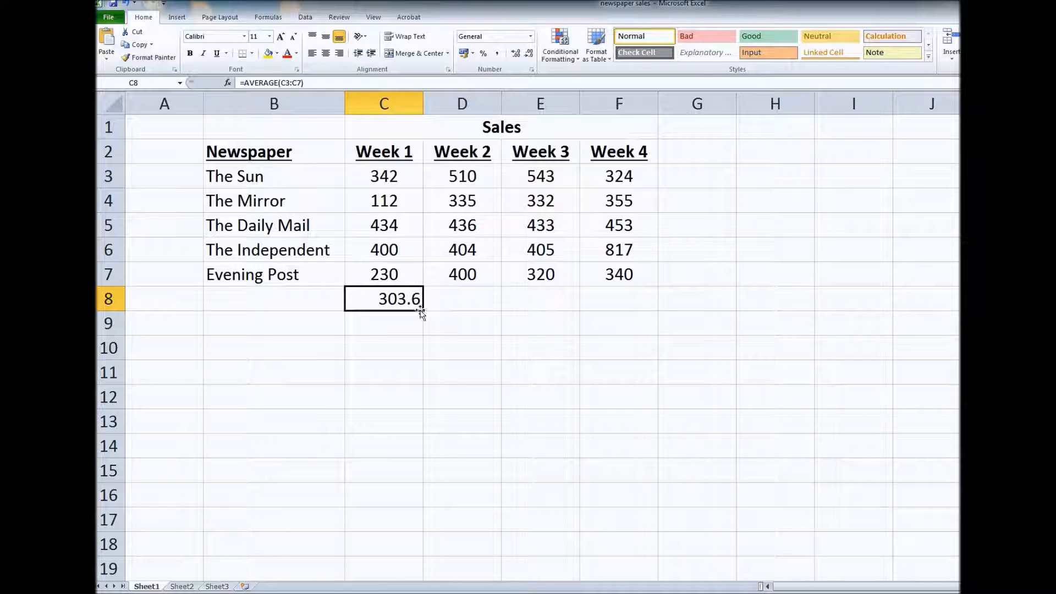
drag(423, 311, 630, 300)
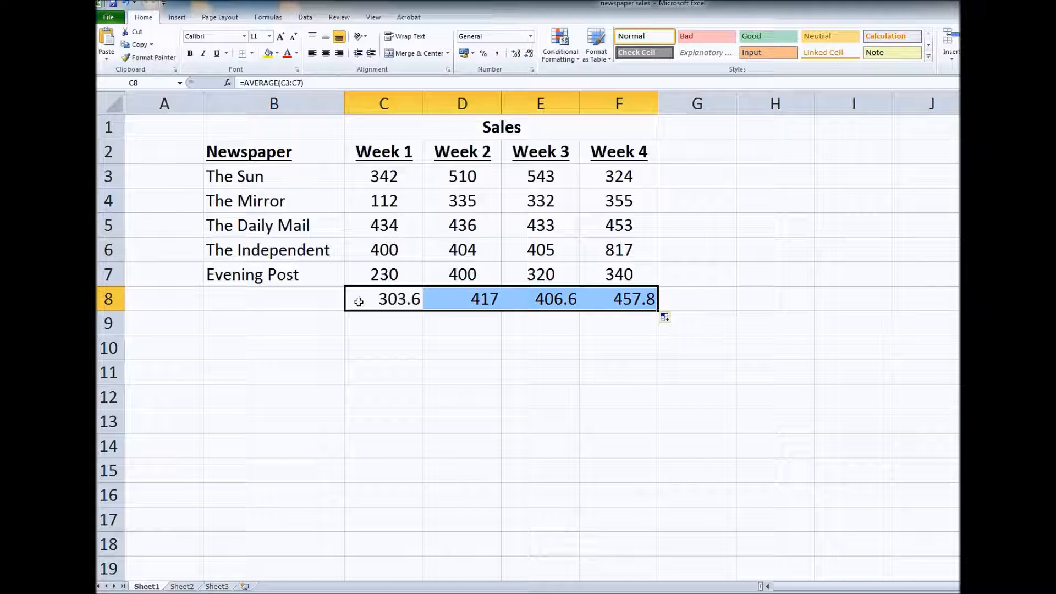
Centre the average values in C8 to F8 and make them bold.
click(327, 54)
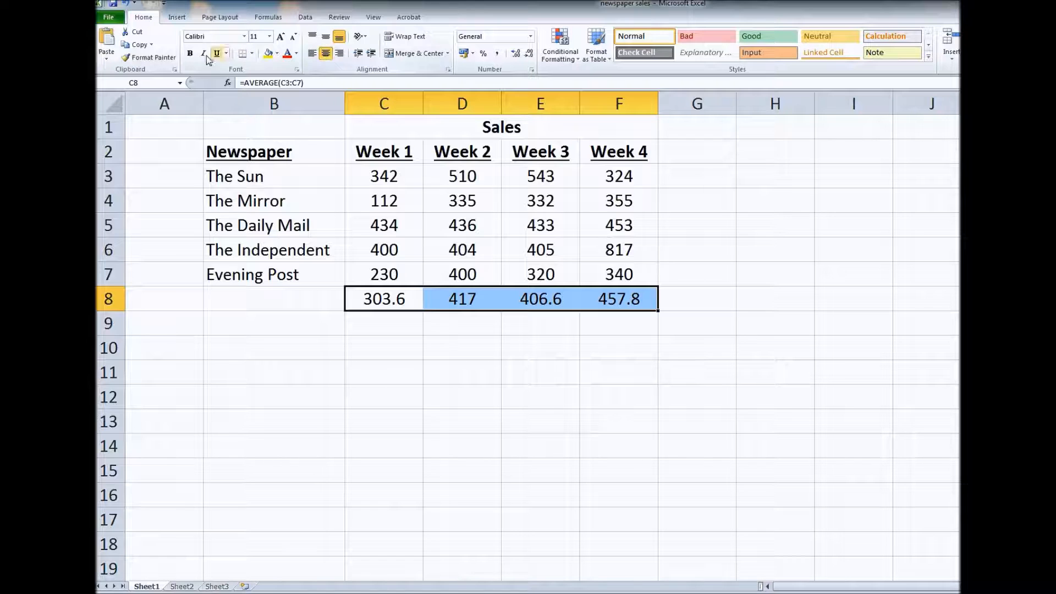
click(189, 54)
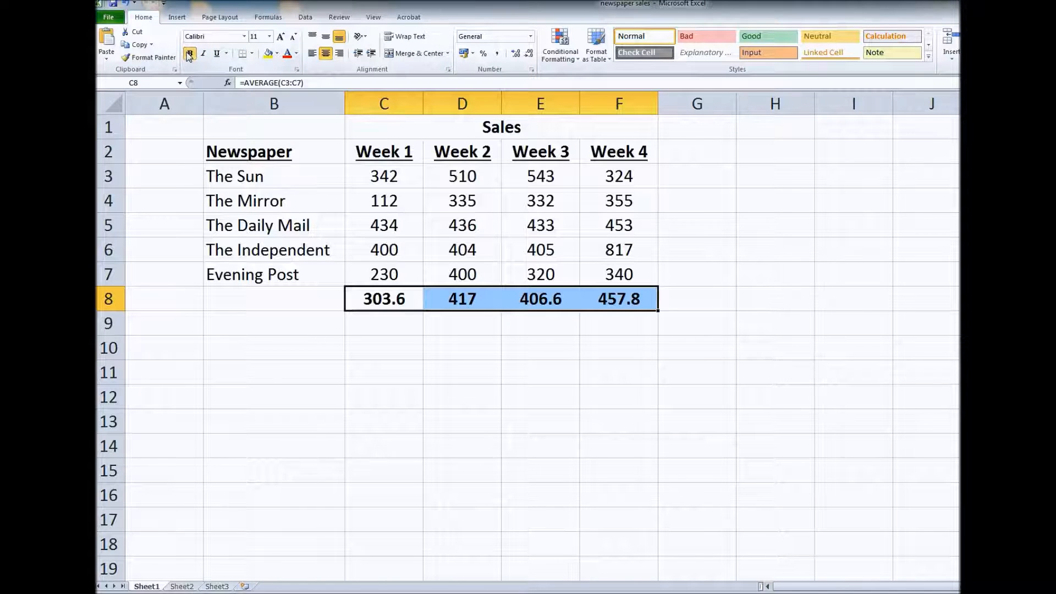
Enter the row label Average in cell B8, below Evening Post.
click(305, 298)
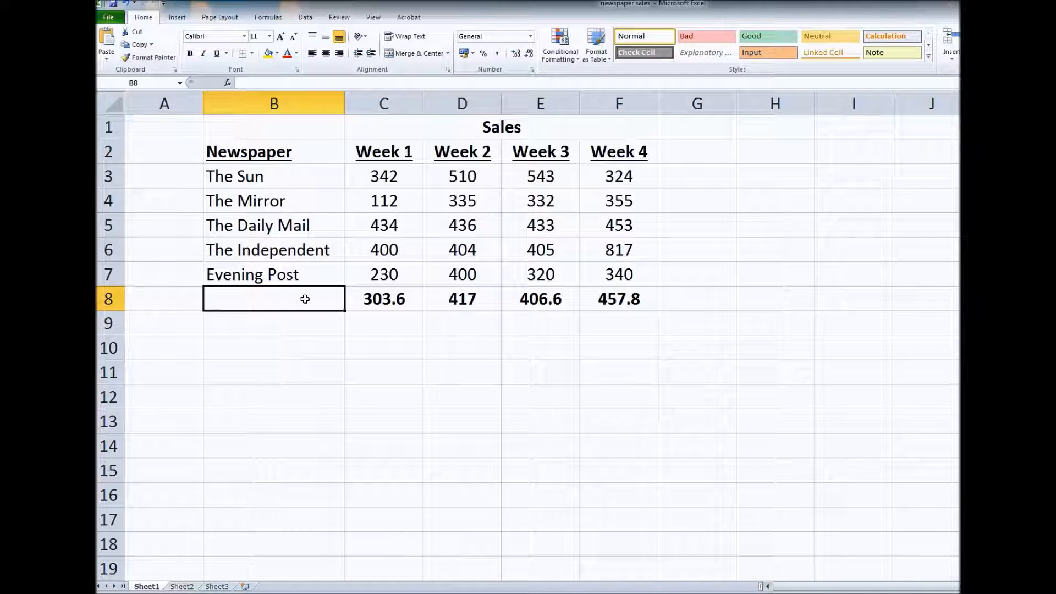
text(Averagre)
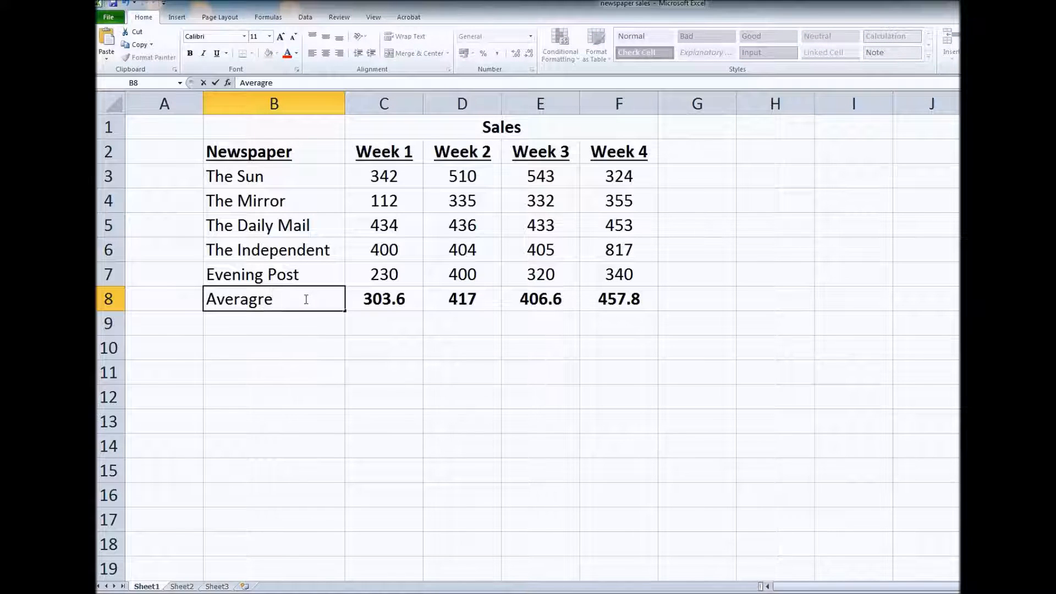
key(BackSpace)
key(BackSpace)
text(e)
key(Return)
Right-align the Average label in B8 and make it italic.
click(312, 305)
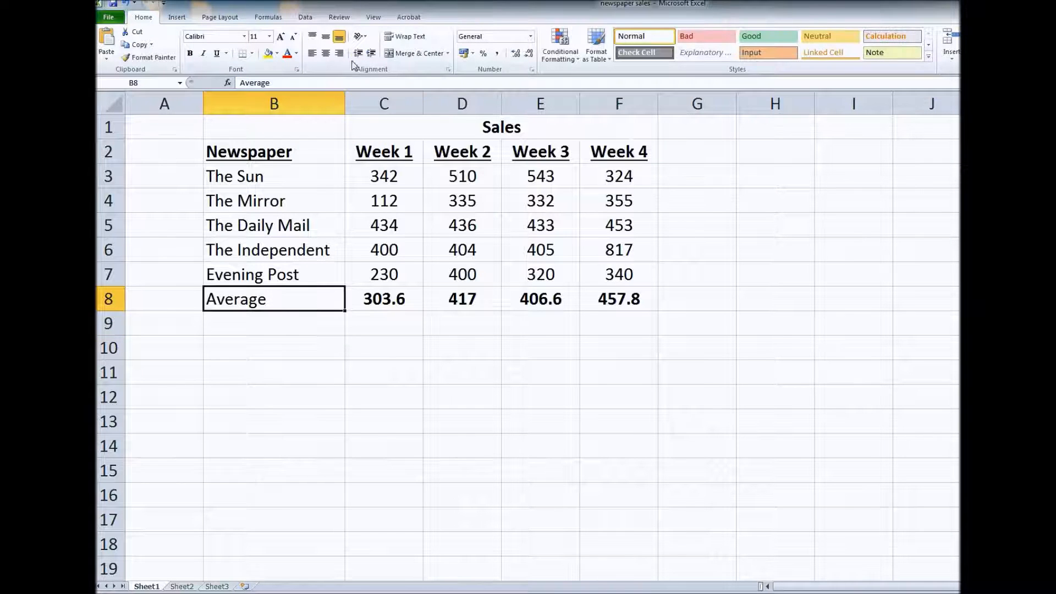
click(340, 53)
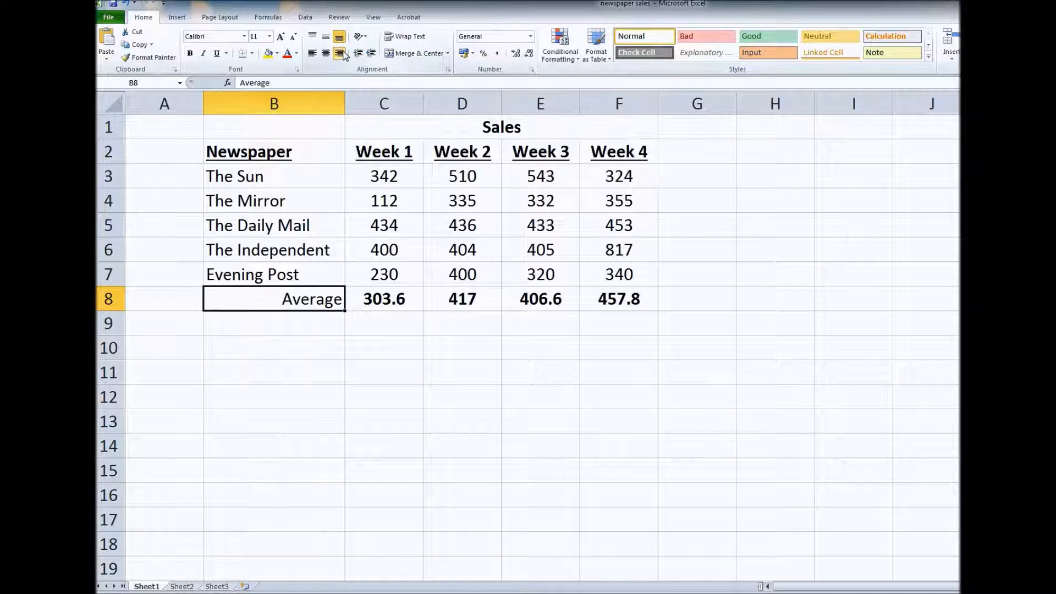
click(204, 54)
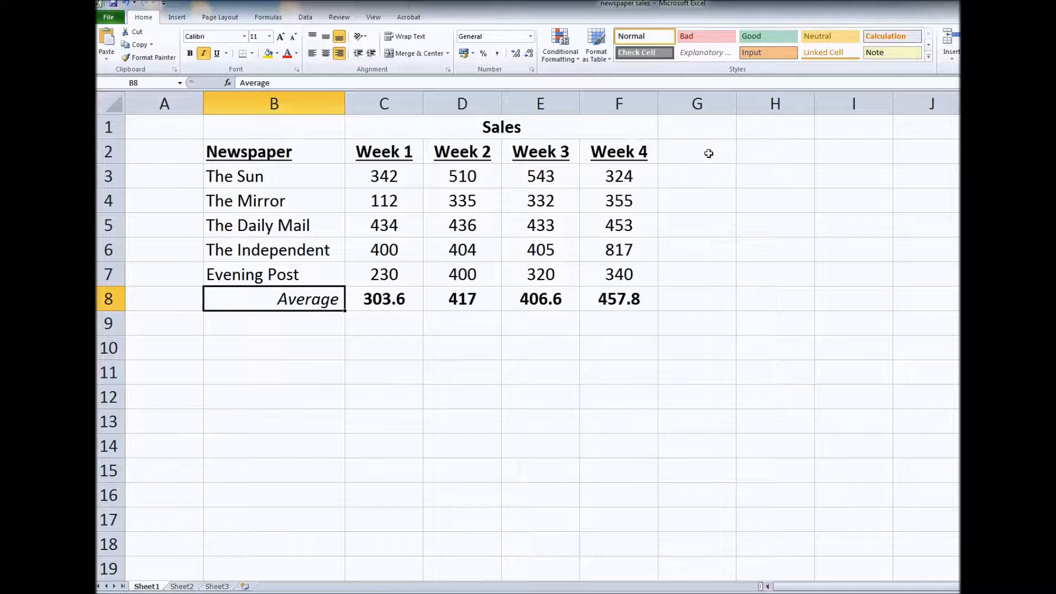
Enter the column heading Total in cell G2, beside the Week 4 heading.
click(708, 154)
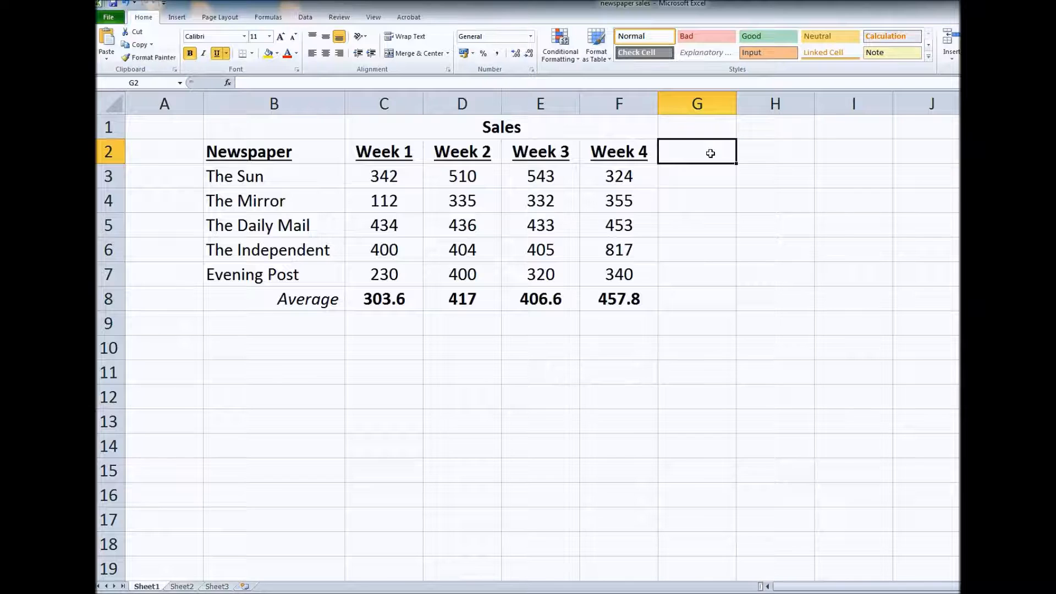
text(Total)
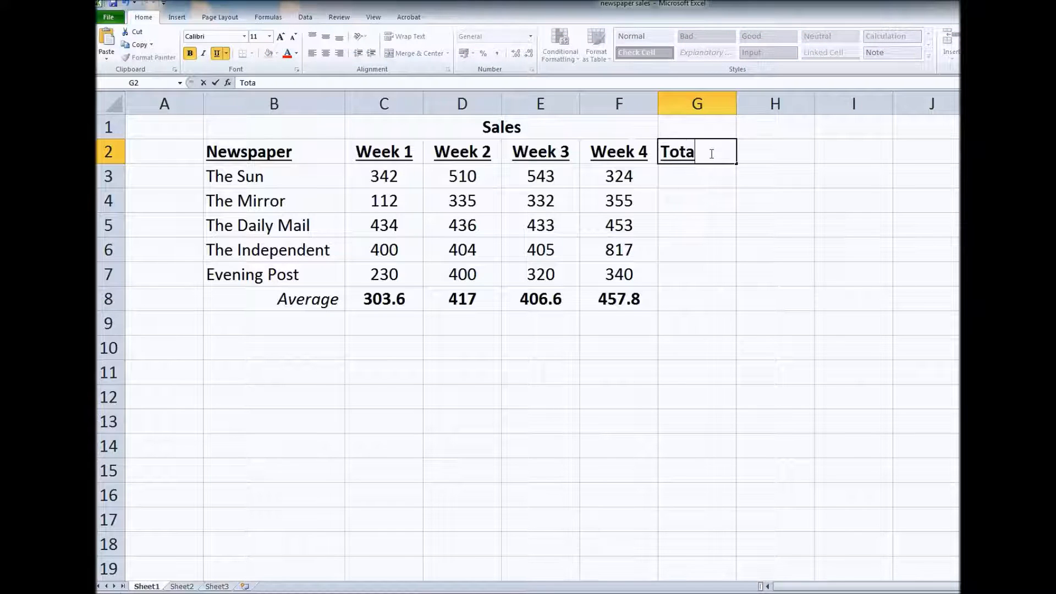
click(722, 176)
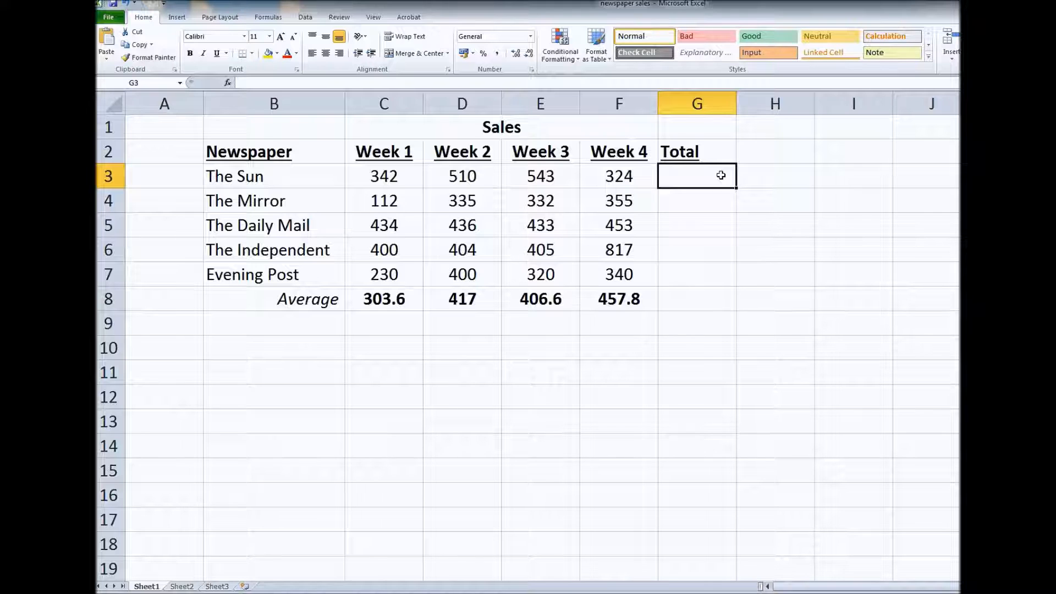
Add up The Sun's four weeks in G3 with SUM over C3:F3 and fill the formula down to G7.
text(=)
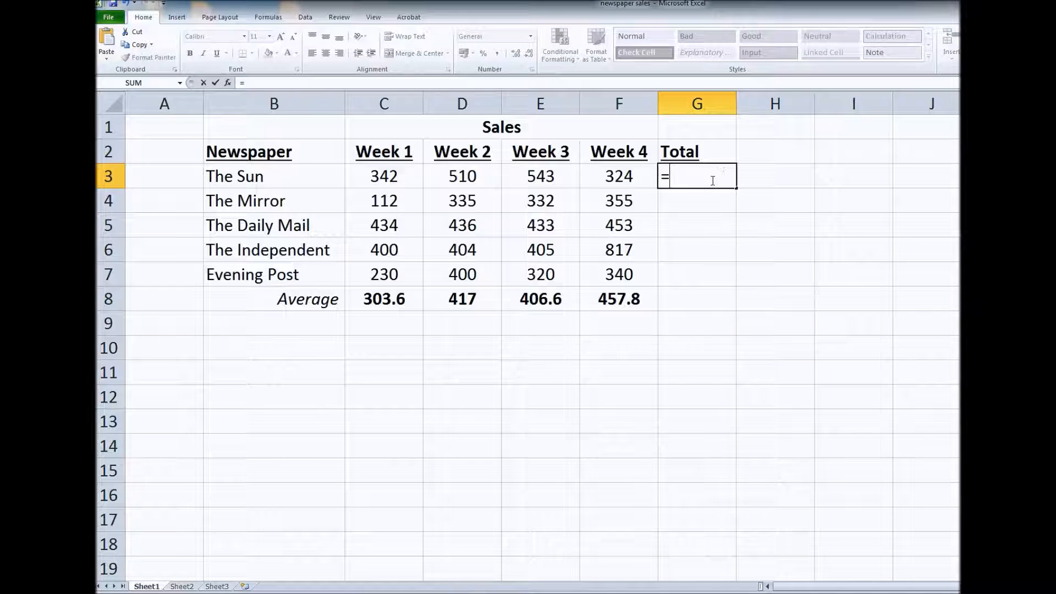
click(180, 84)
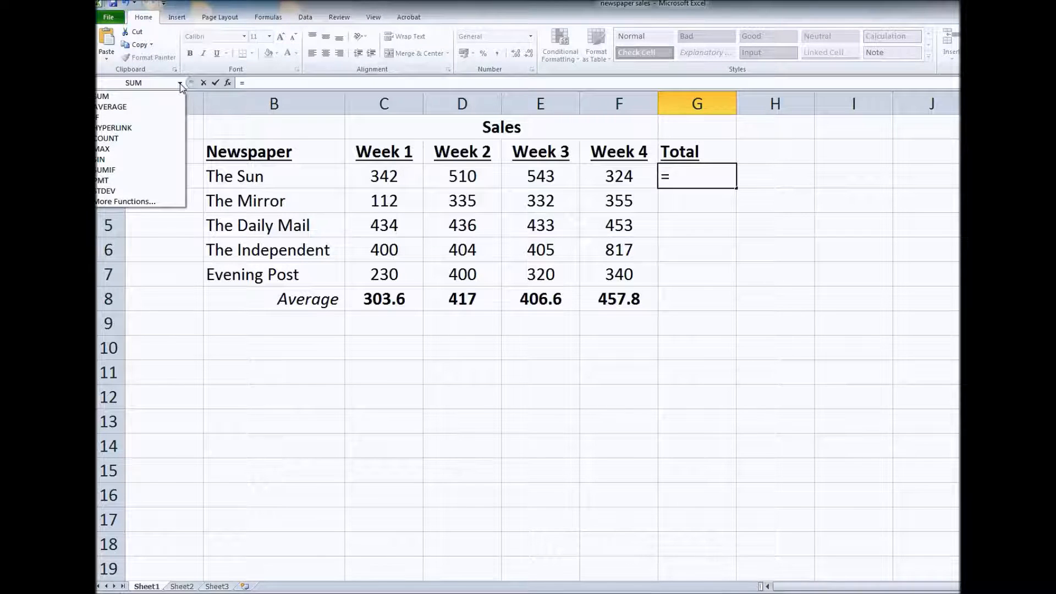
click(156, 98)
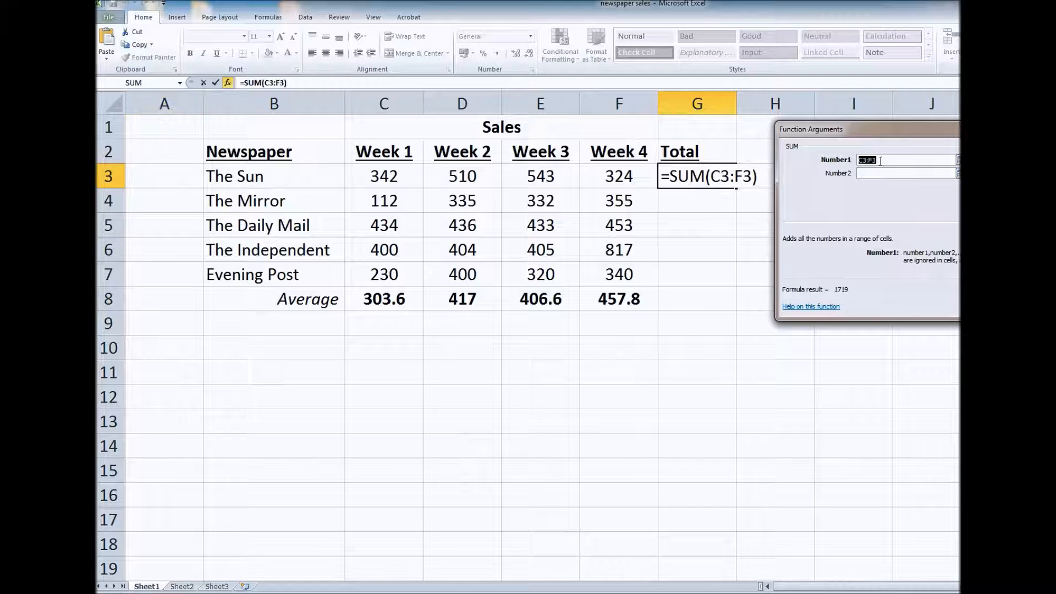
drag(404, 178, 628, 178)
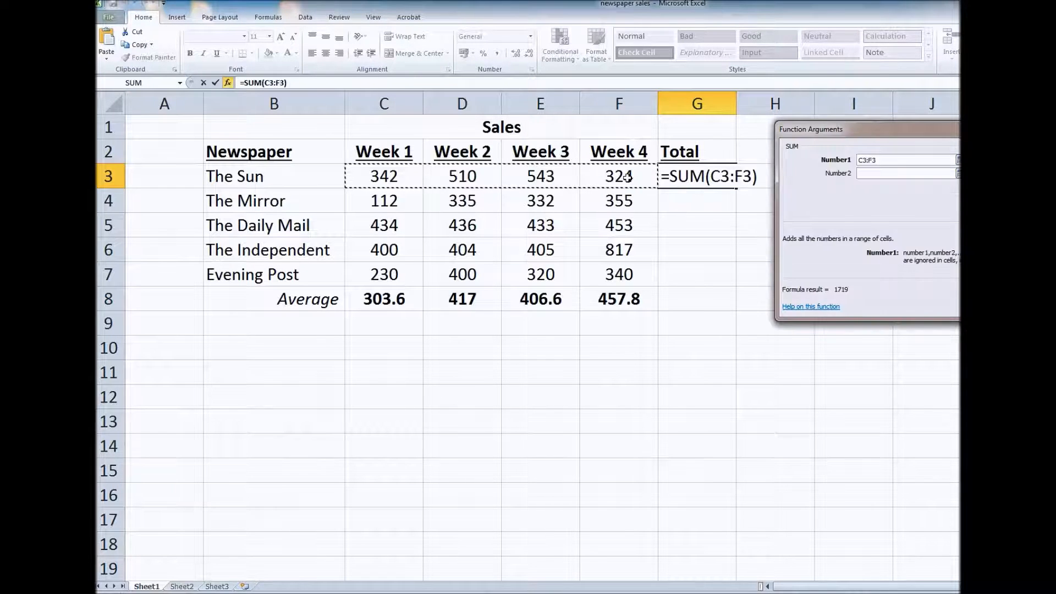
key(Return)
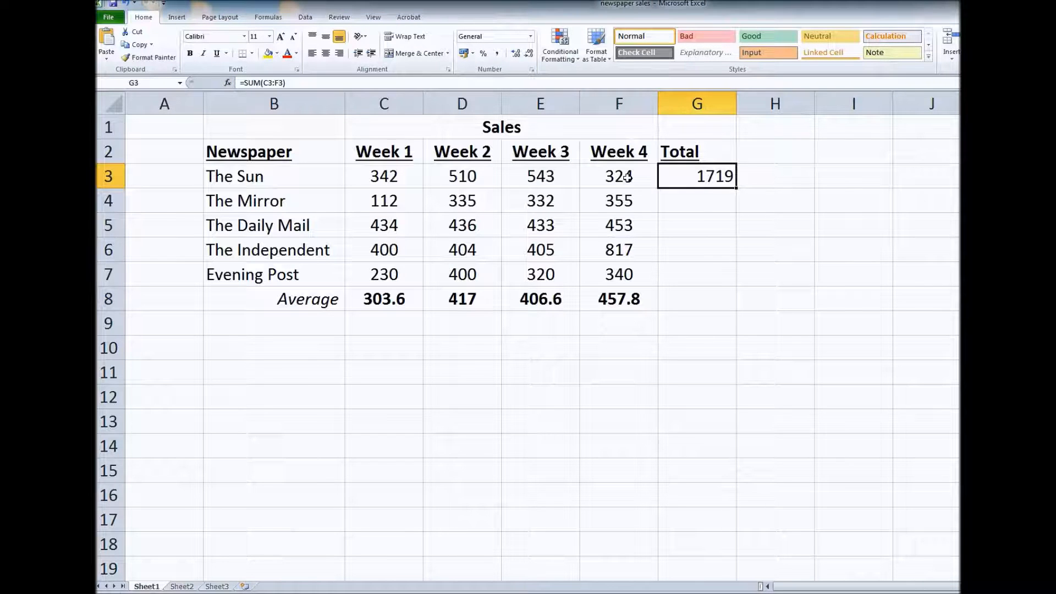
drag(737, 189, 737, 282)
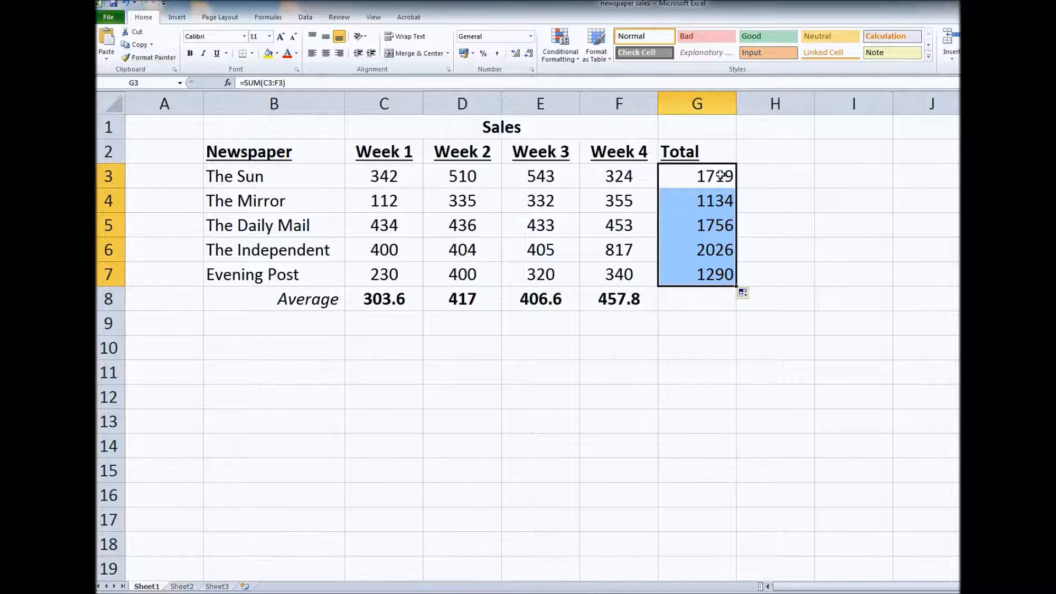
Centre the Total heading and the newspaper totals in G2 to G7.
drag(711, 149, 720, 277)
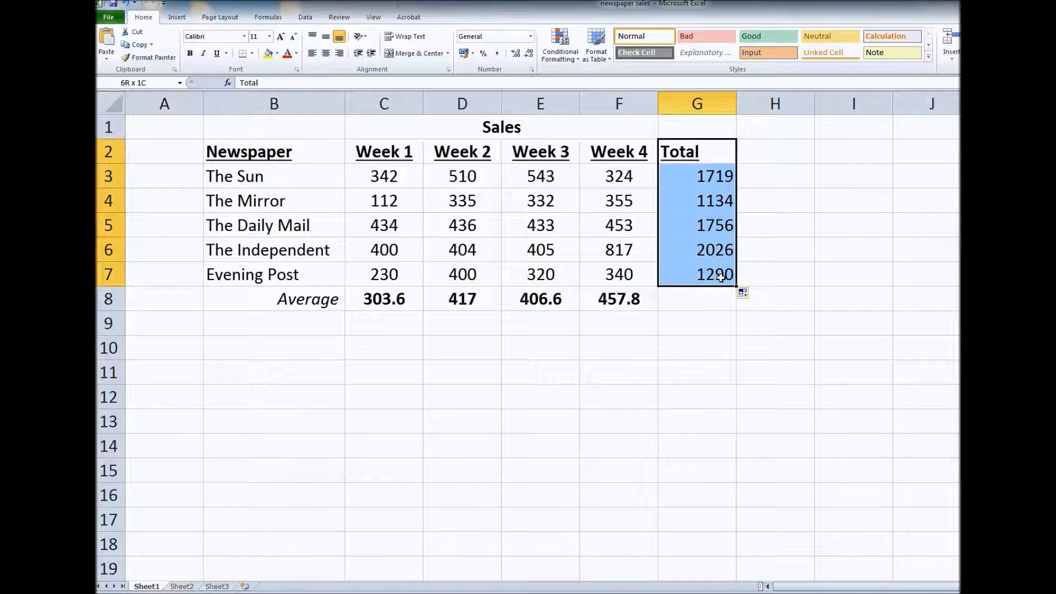
click(310, 179)
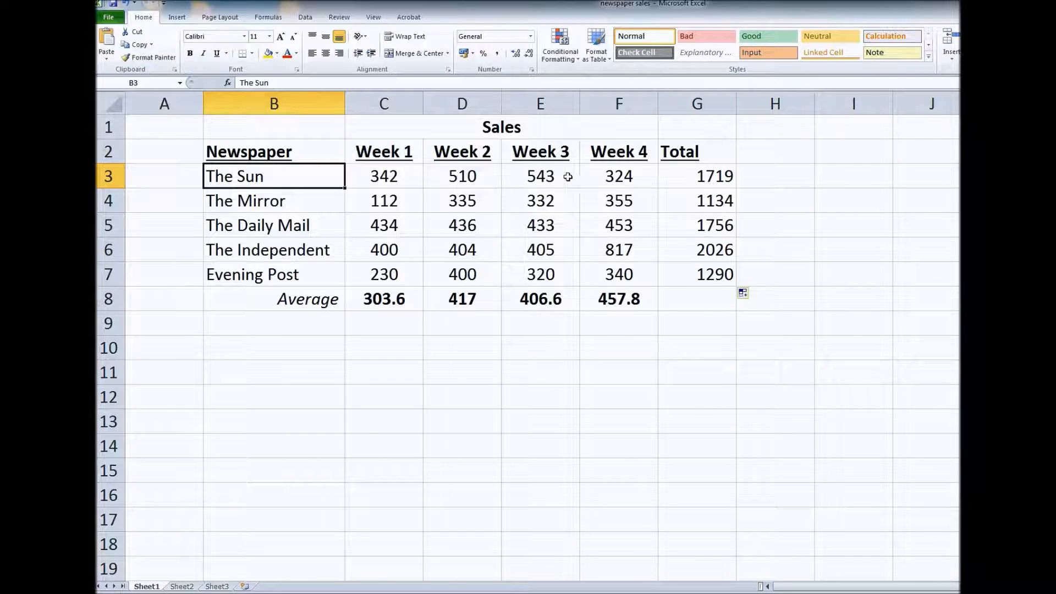
click(697, 177)
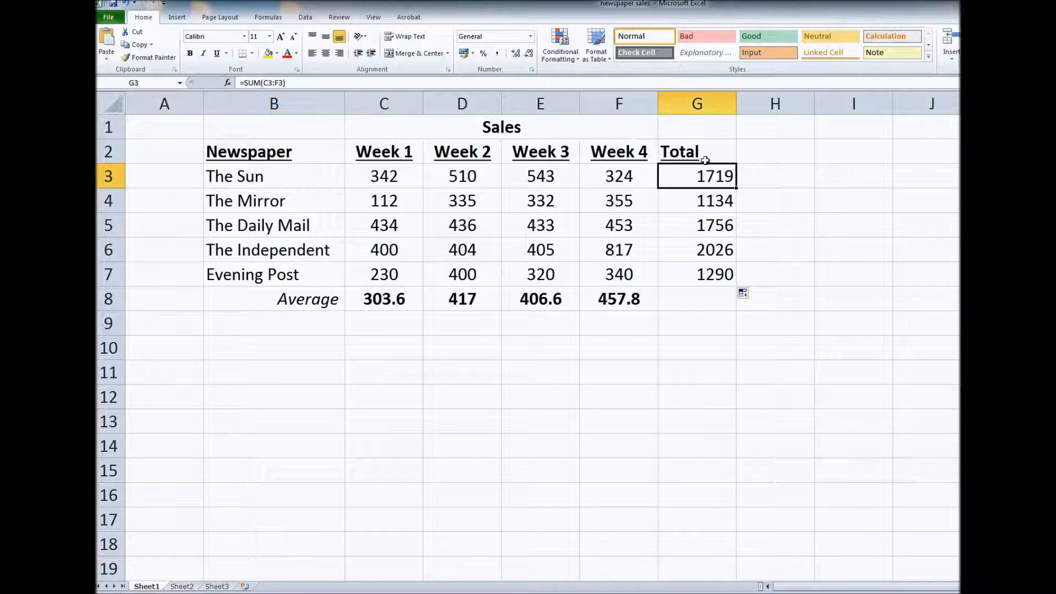
drag(708, 150, 710, 275)
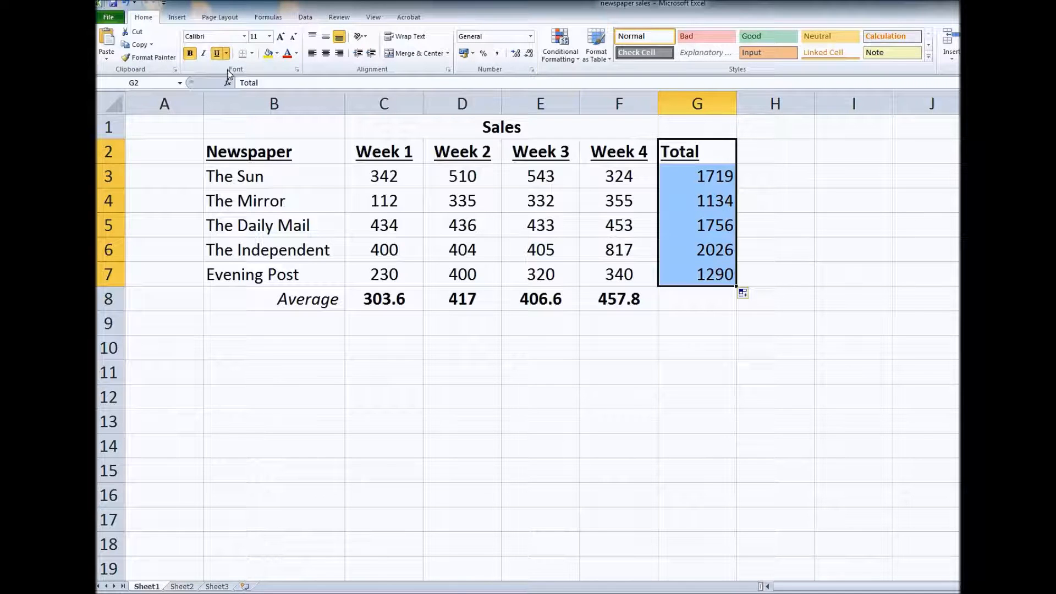
click(327, 54)
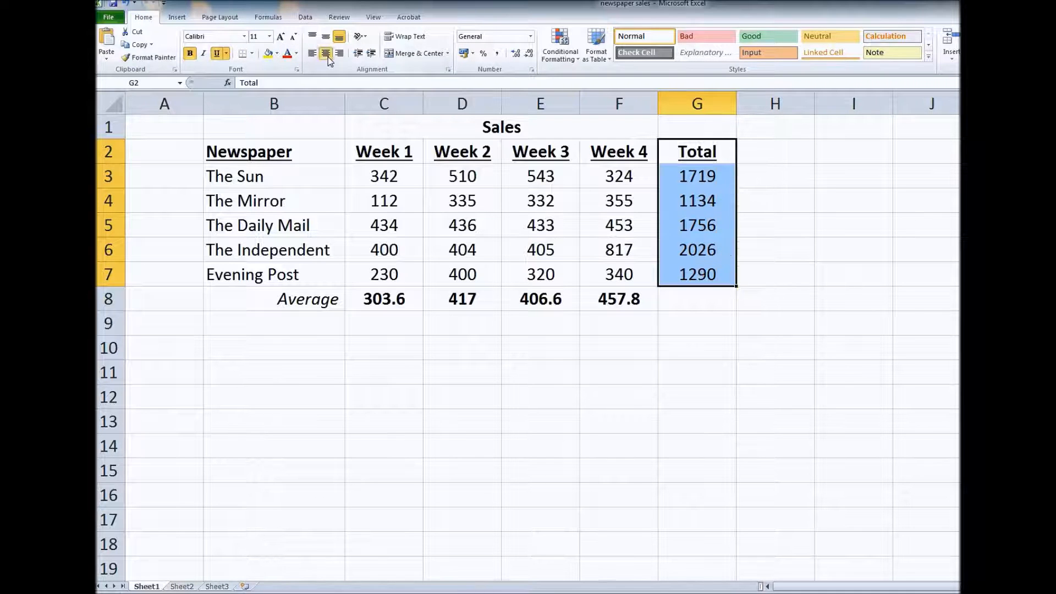
click(775, 175)
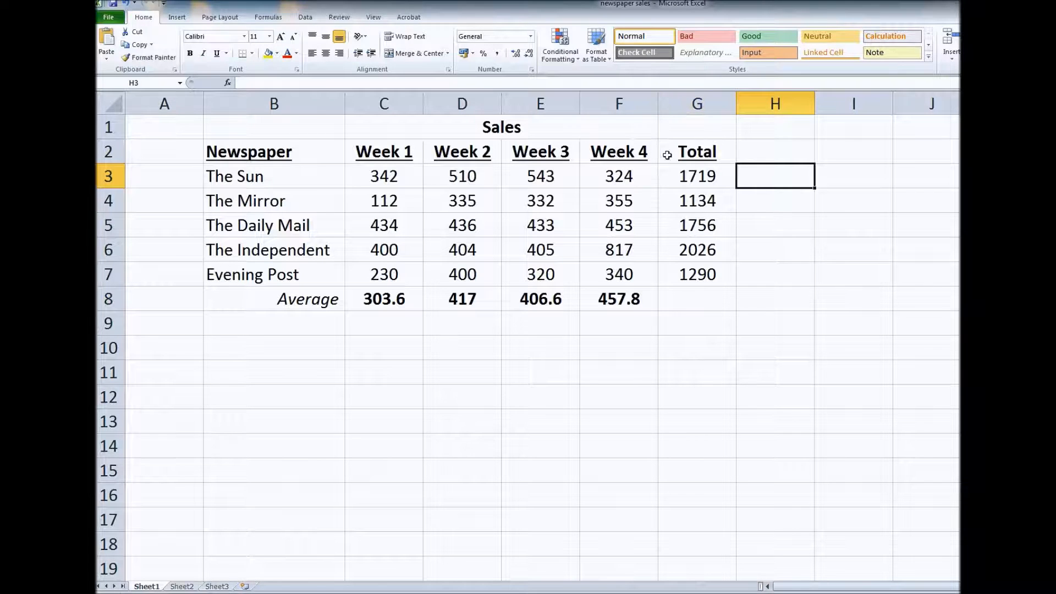
Insert a blank column between the Week 4 and Total columns.
click(696, 104)
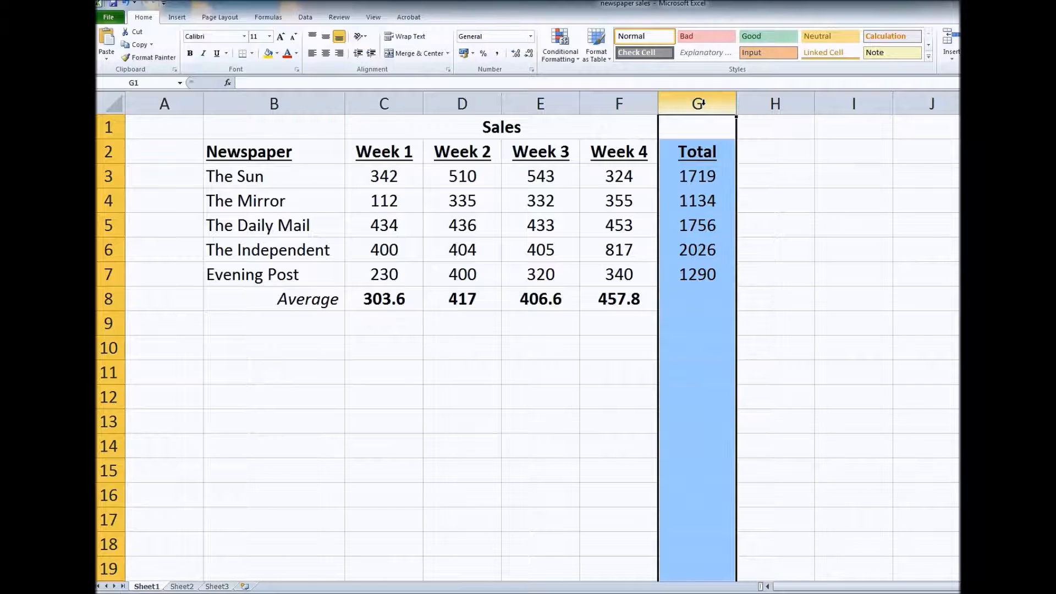
right_click(703, 106)
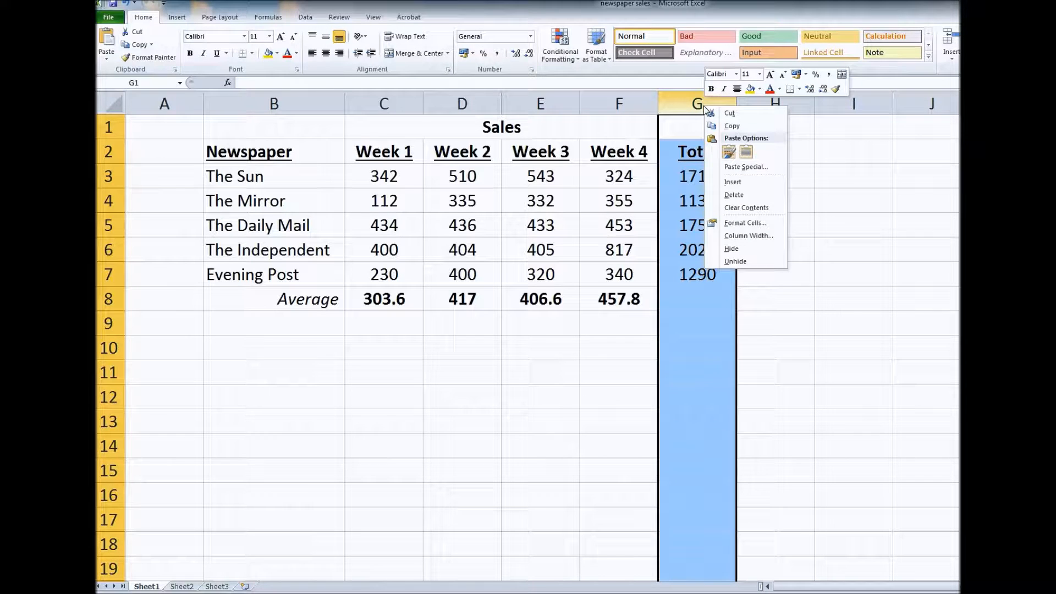
click(739, 187)
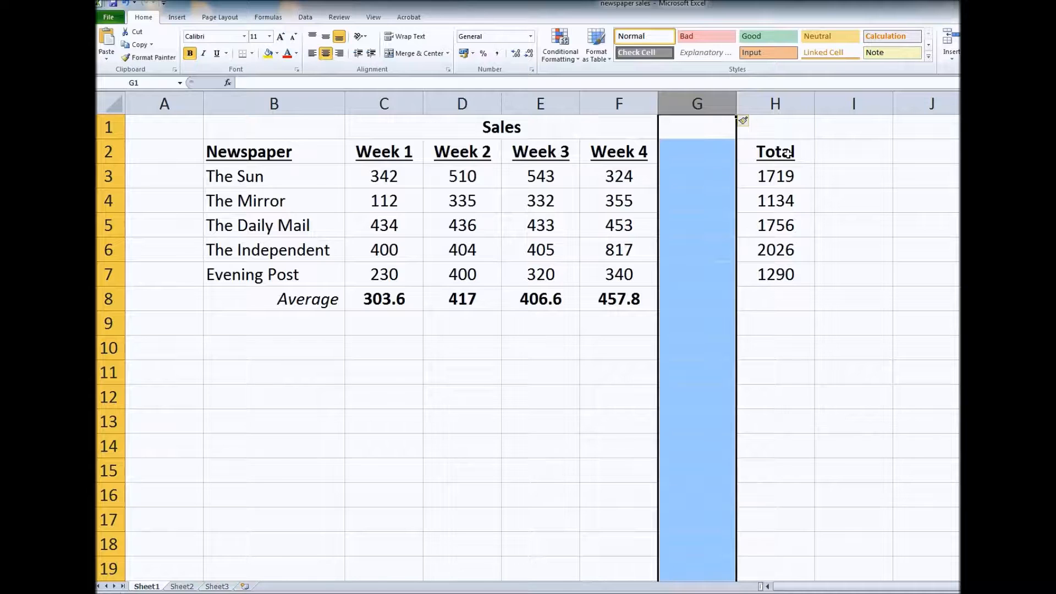
Enter the column heading Average in cell G2 of the blank column.
click(717, 150)
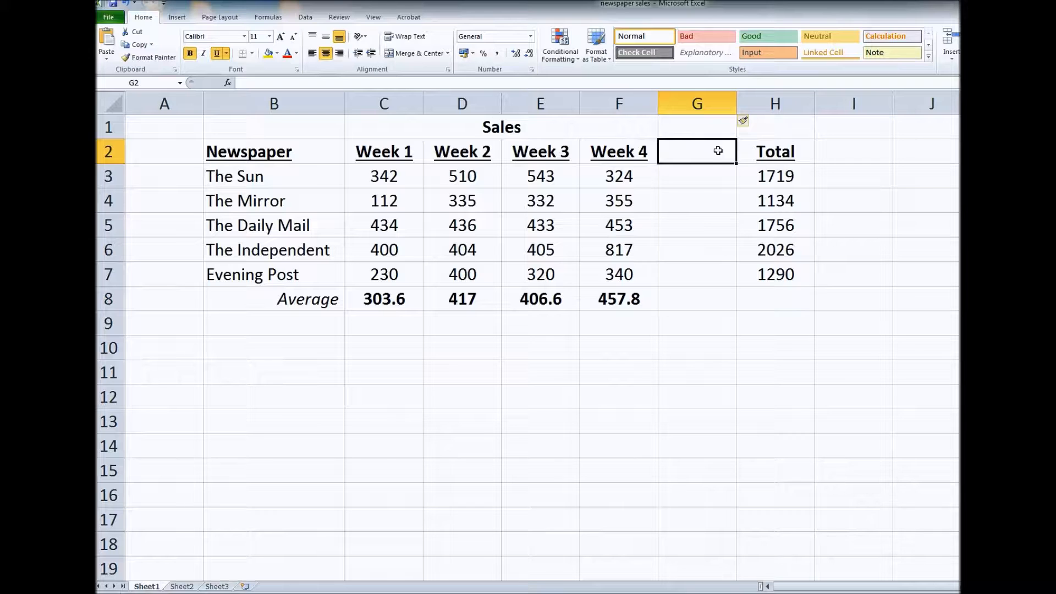
text(Av)
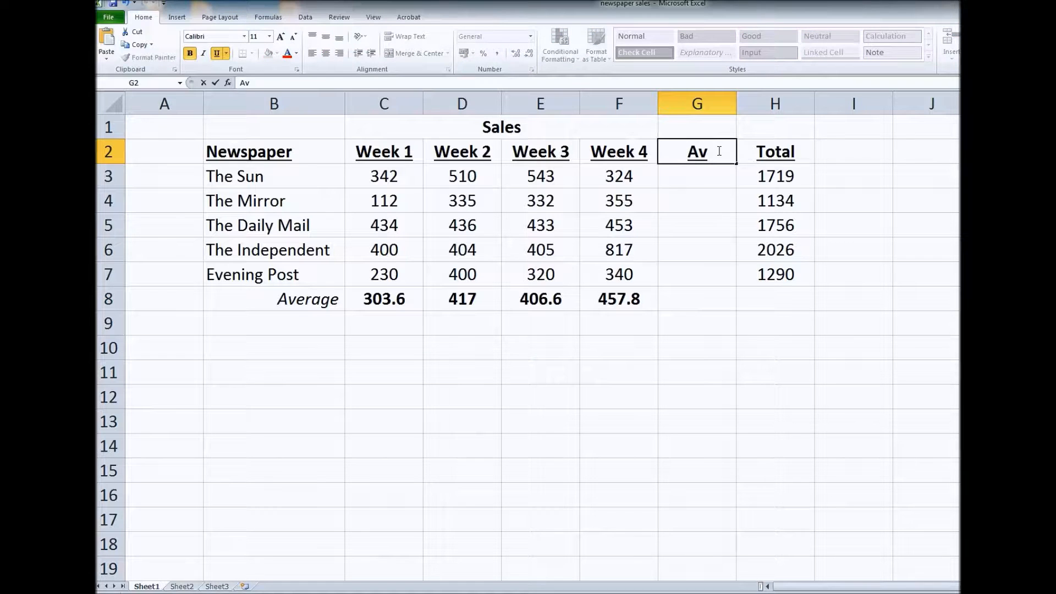
text(erage)
key(Return)
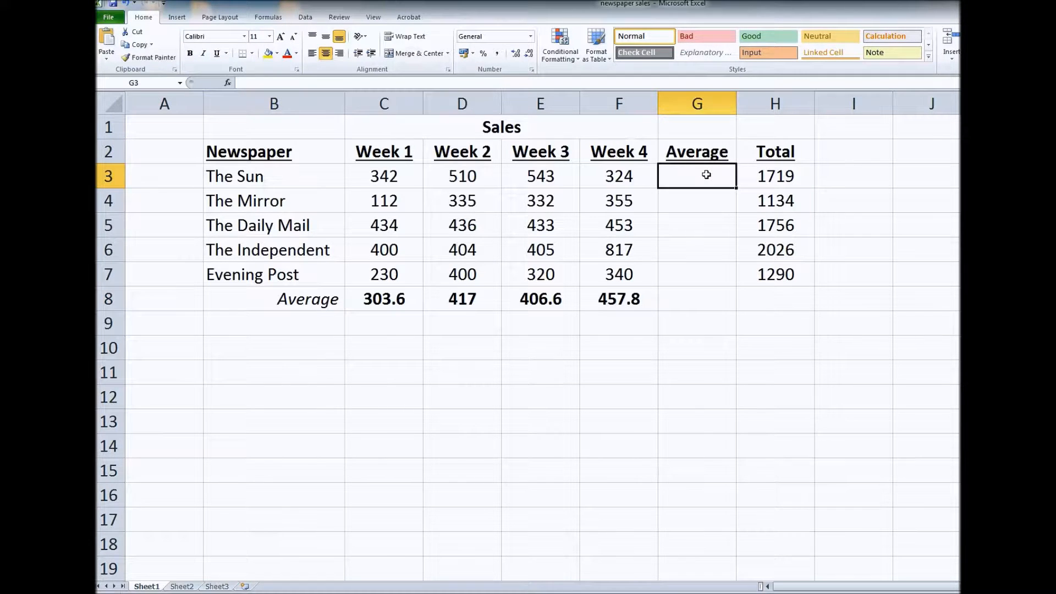
Calculate The Sun's average sales in G3 with AVERAGE over C3:F3 and fill the formula down to G7.
text(=)
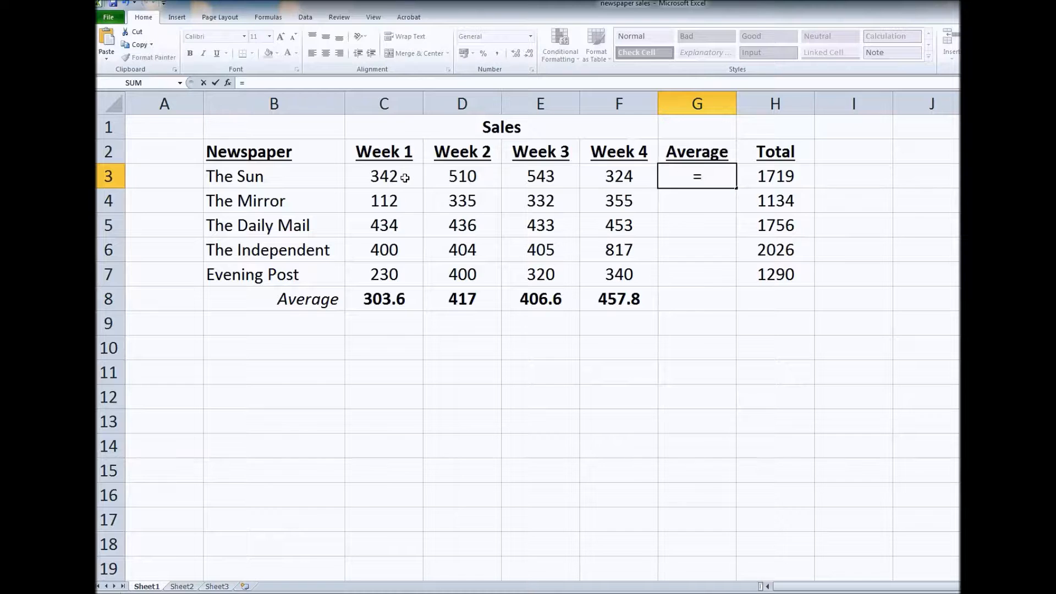
click(180, 83)
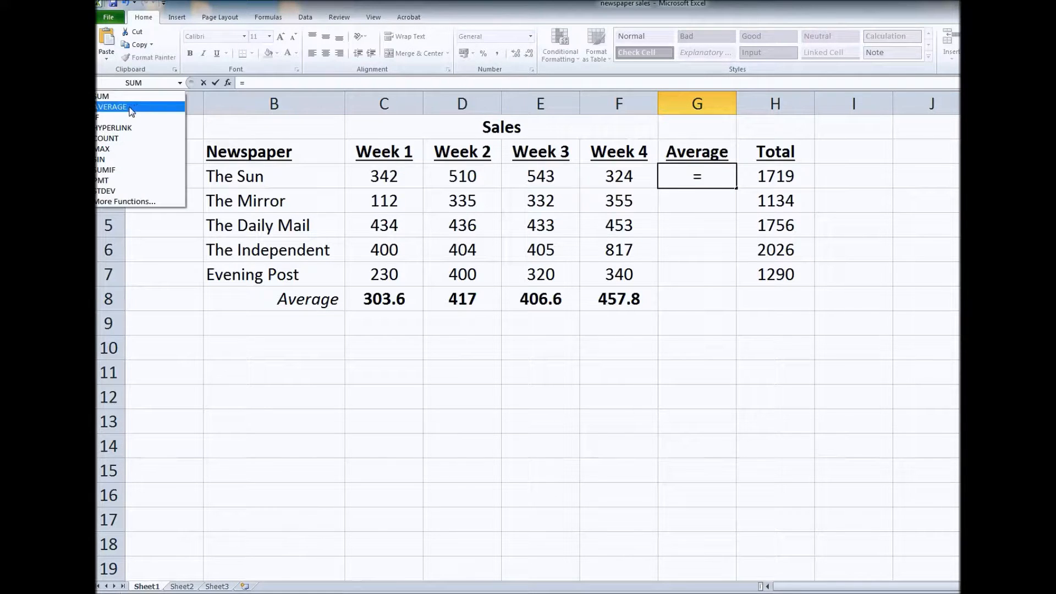
click(132, 106)
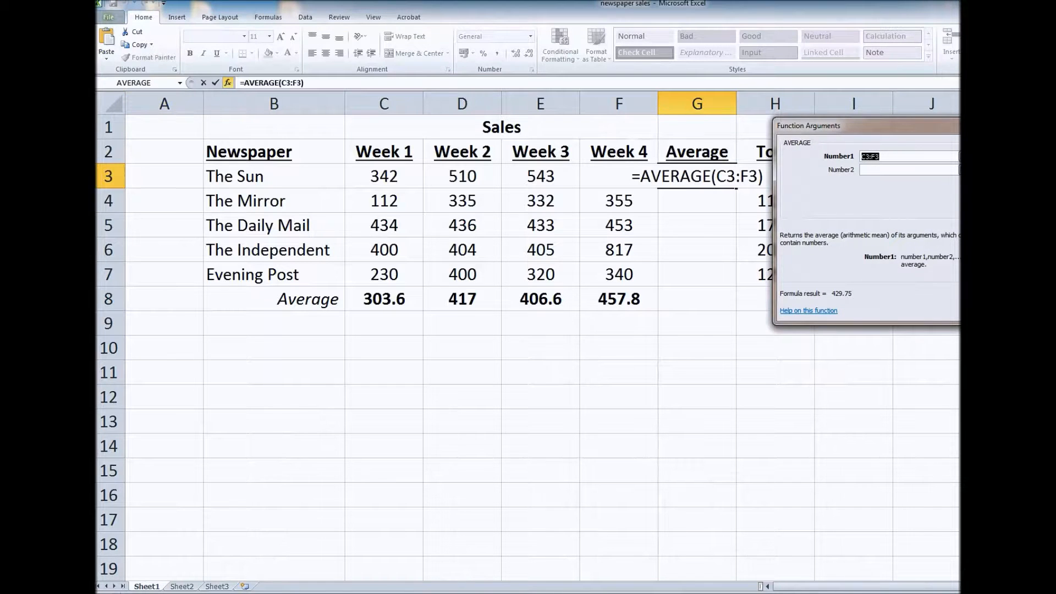
key(Return)
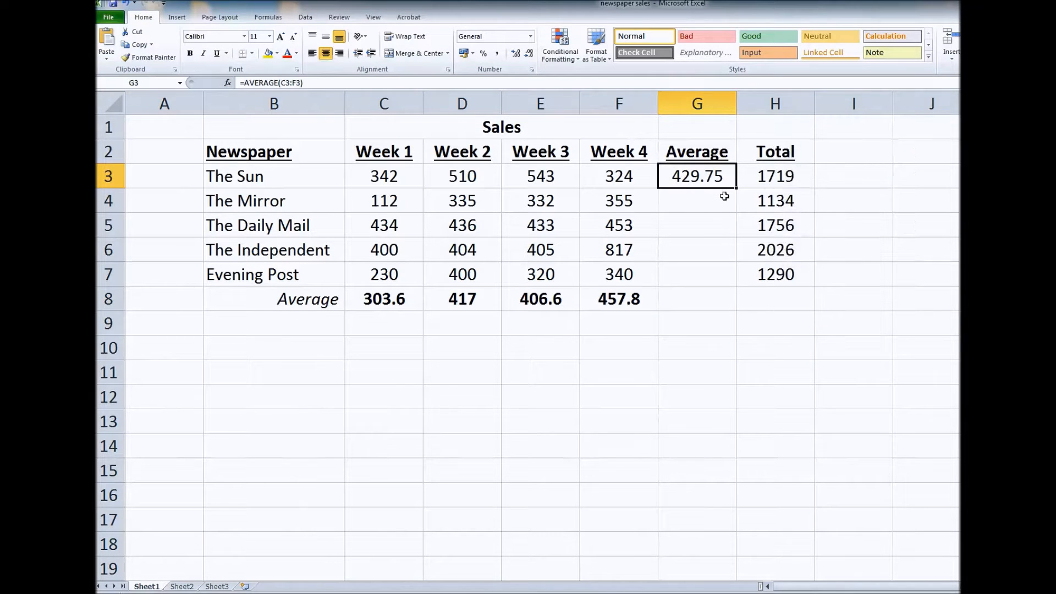
drag(736, 189, 737, 285)
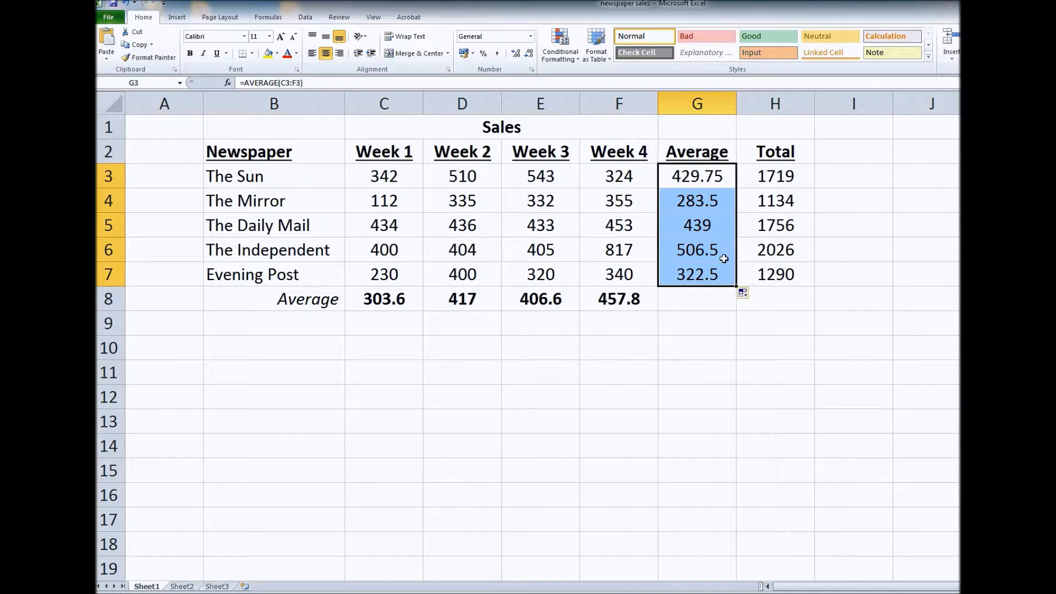
Examine The Sun's weekly figures in C3 to F3 alongside the formulas in the Average and Total columns.
click(729, 180)
click(779, 180)
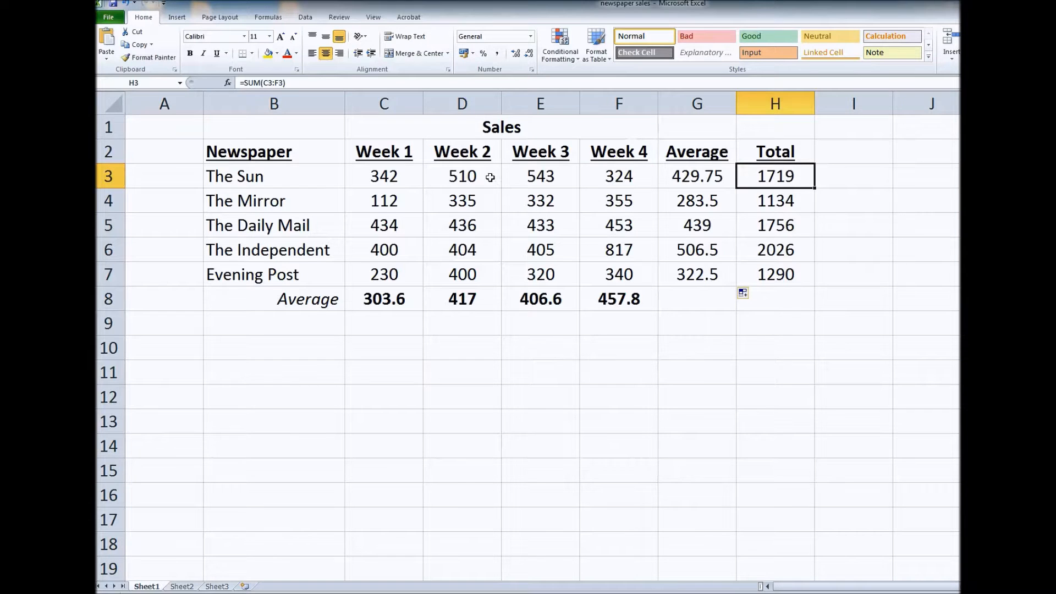
click(391, 179)
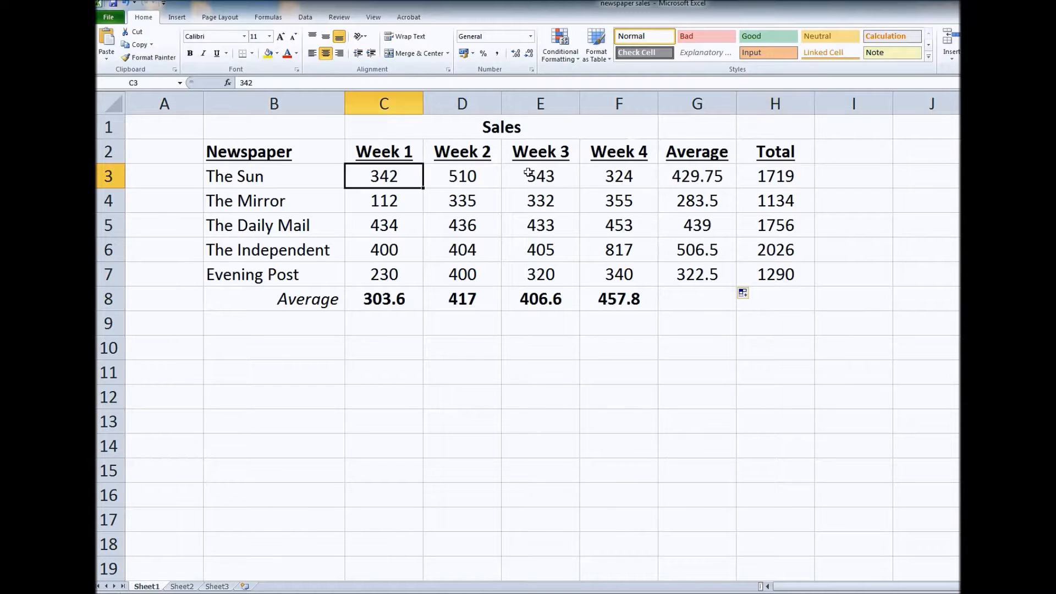
click(773, 173)
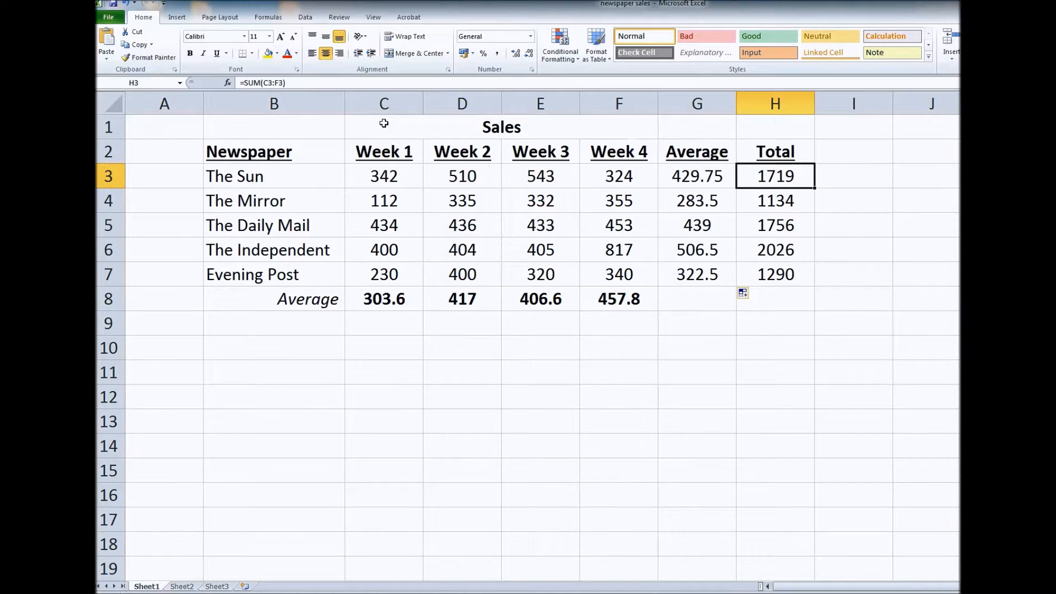
click(374, 177)
click(463, 176)
click(540, 179)
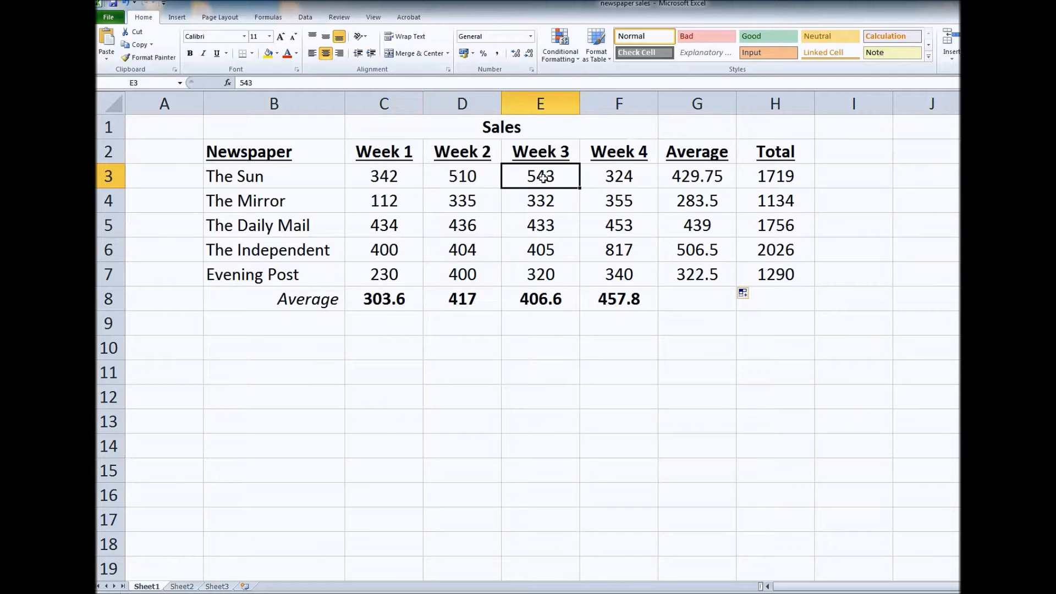
click(623, 181)
click(805, 176)
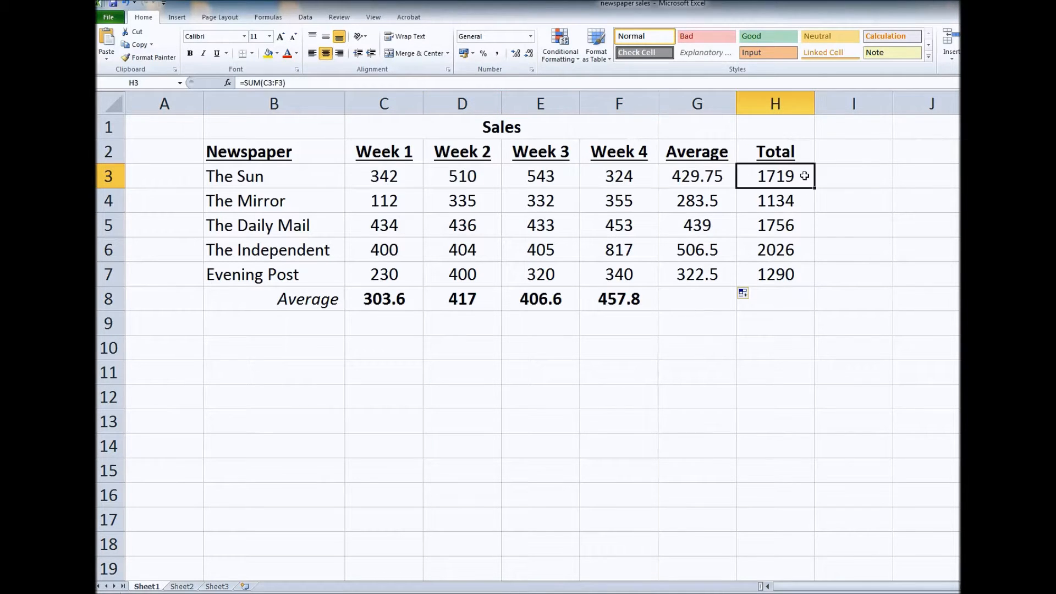
click(812, 277)
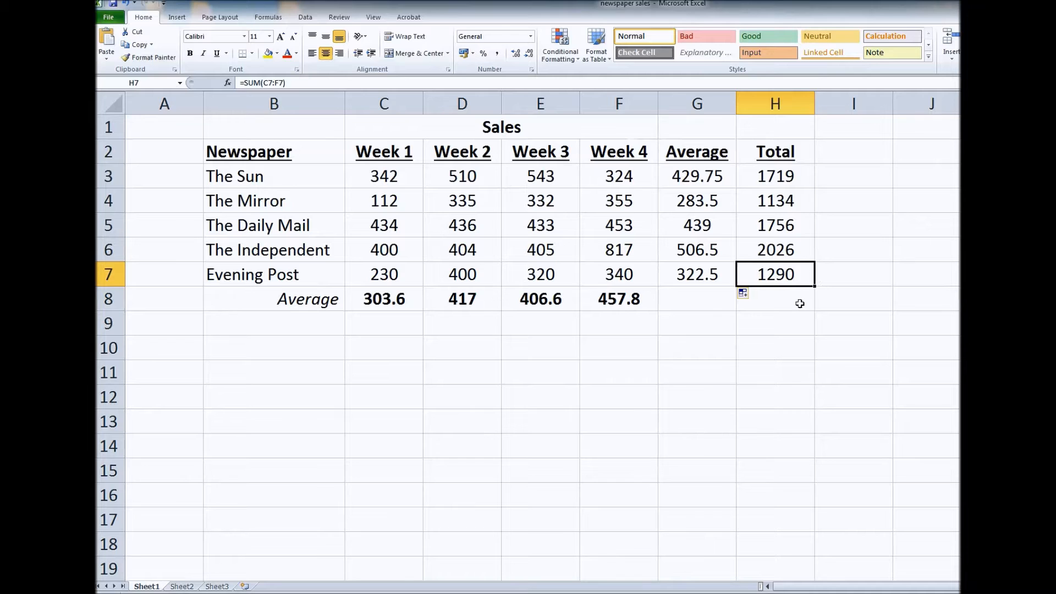
Calculate the grand total of all newspapers in H8 with SUM over H3:H7.
click(801, 302)
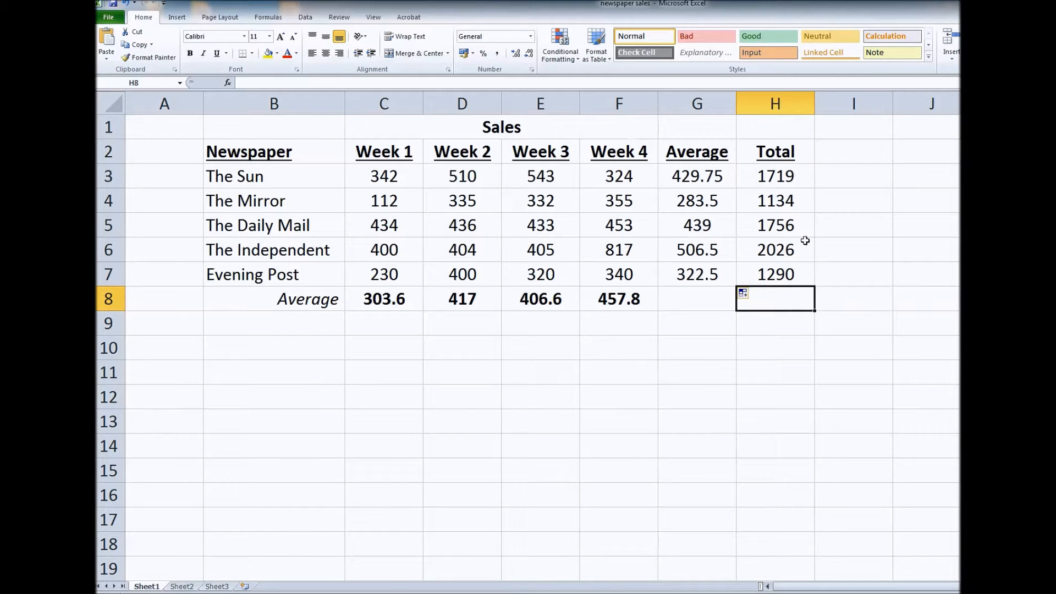
text(=)
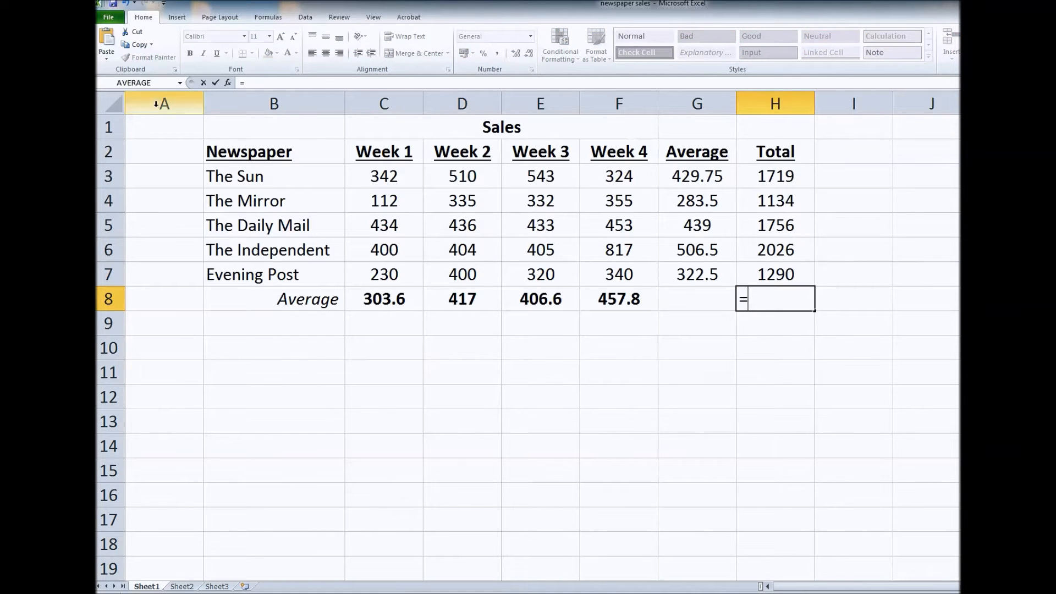
click(180, 82)
click(162, 106)
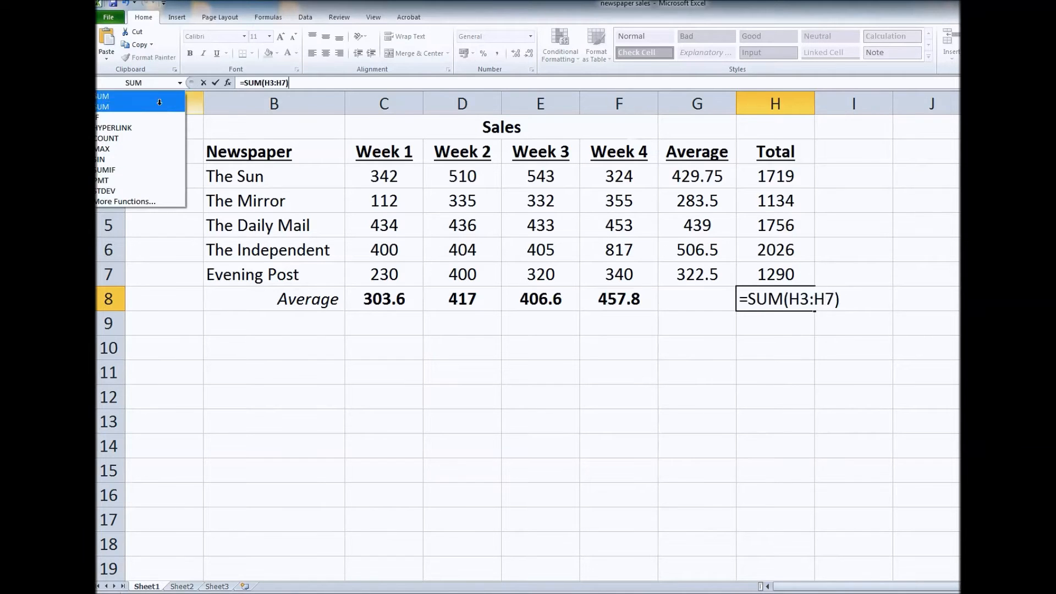
key(Return)
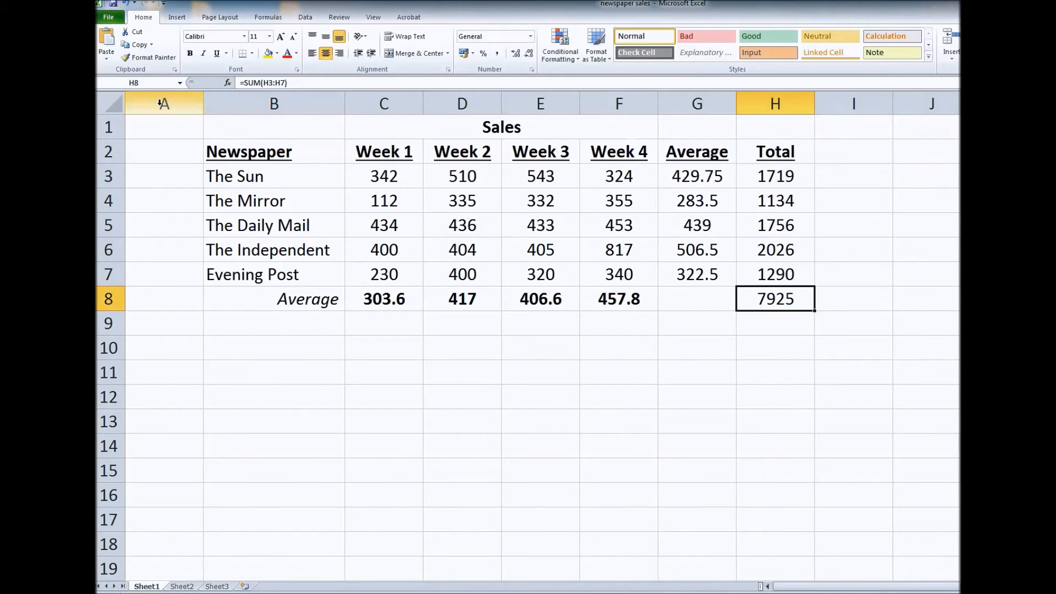